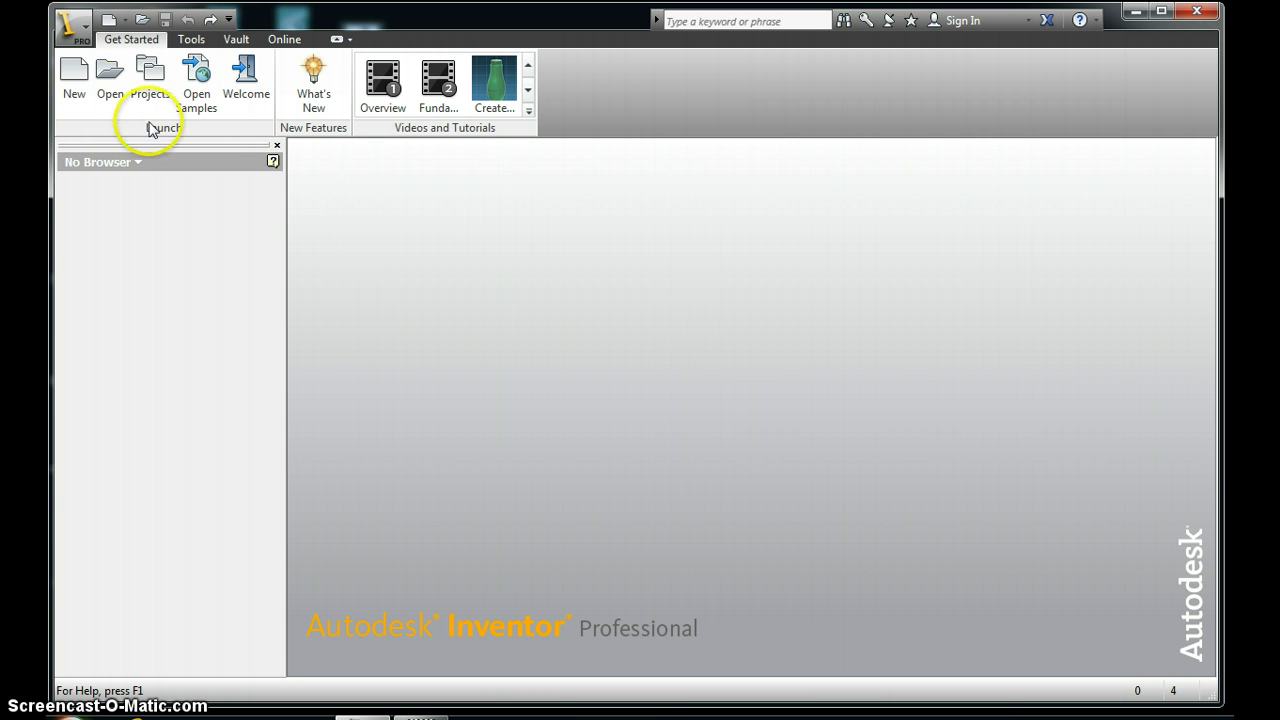
# - Open the PEGBOARD-TOY assembly from the My Documents folder
pyautogui.click(111, 85)
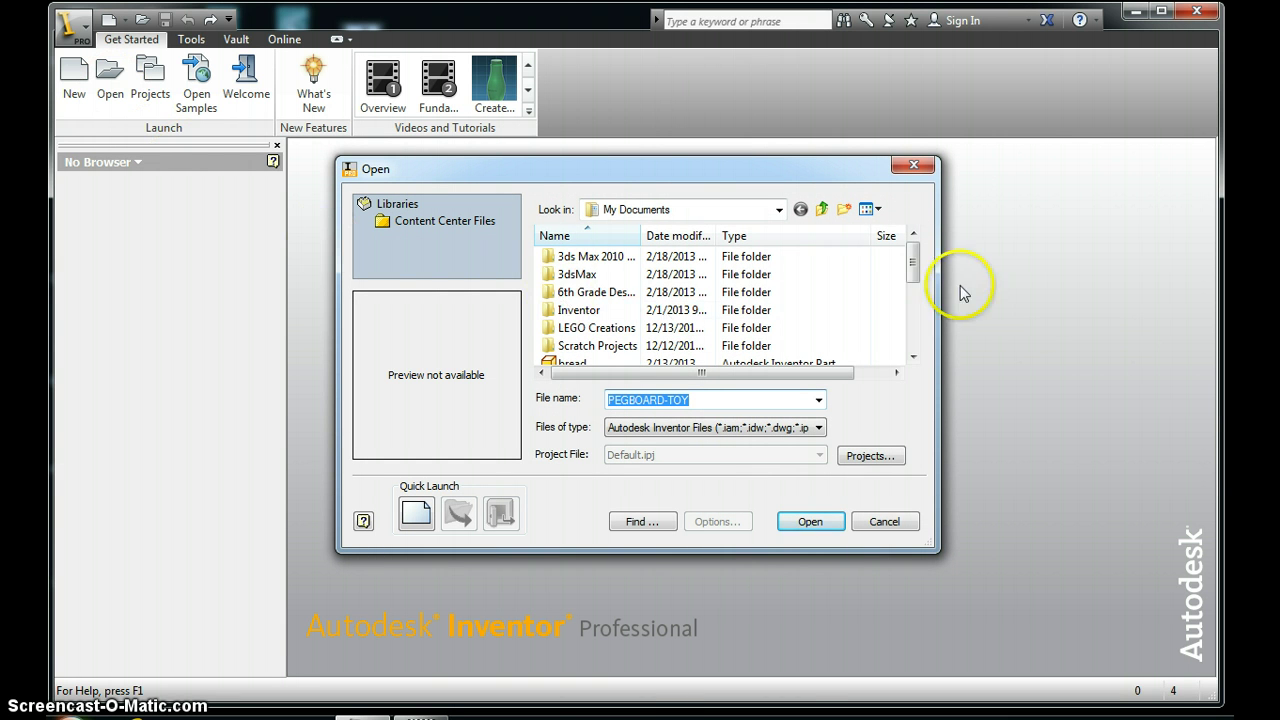
pyautogui.moveTo(912, 268); pyautogui.dragTo(912, 292)
pyautogui.click(778, 209)
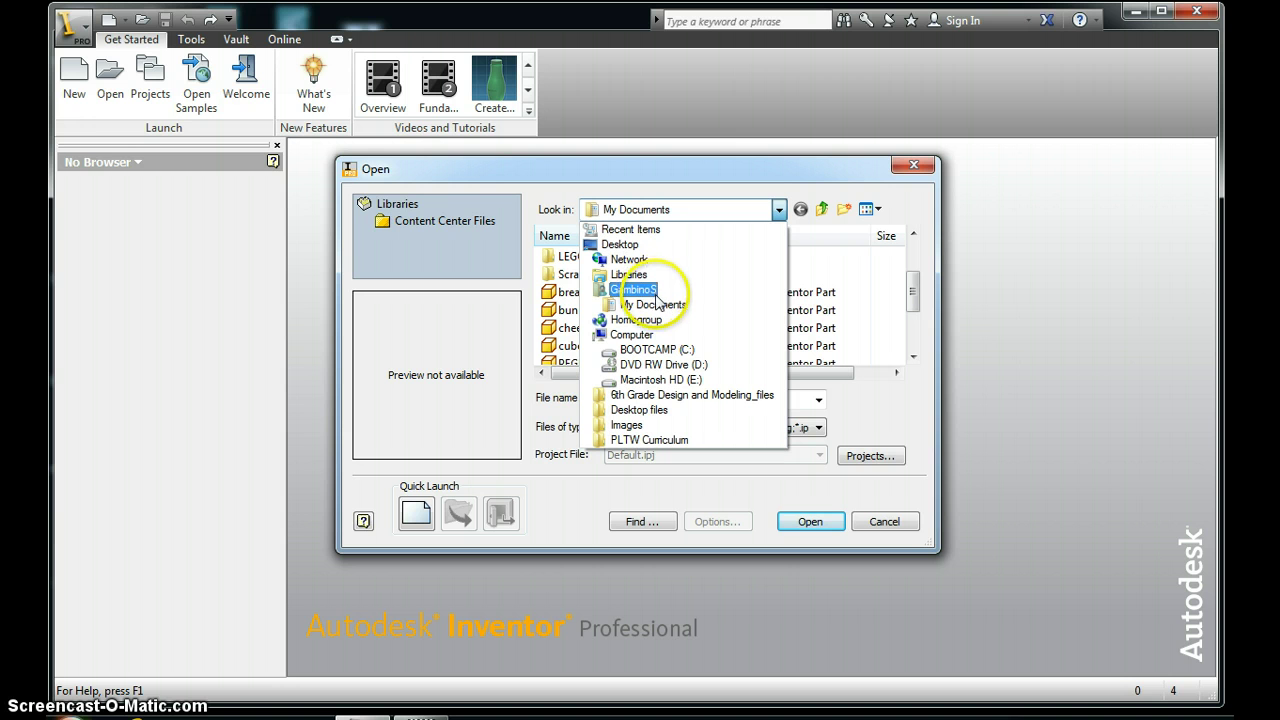
pyautogui.click(658, 304)
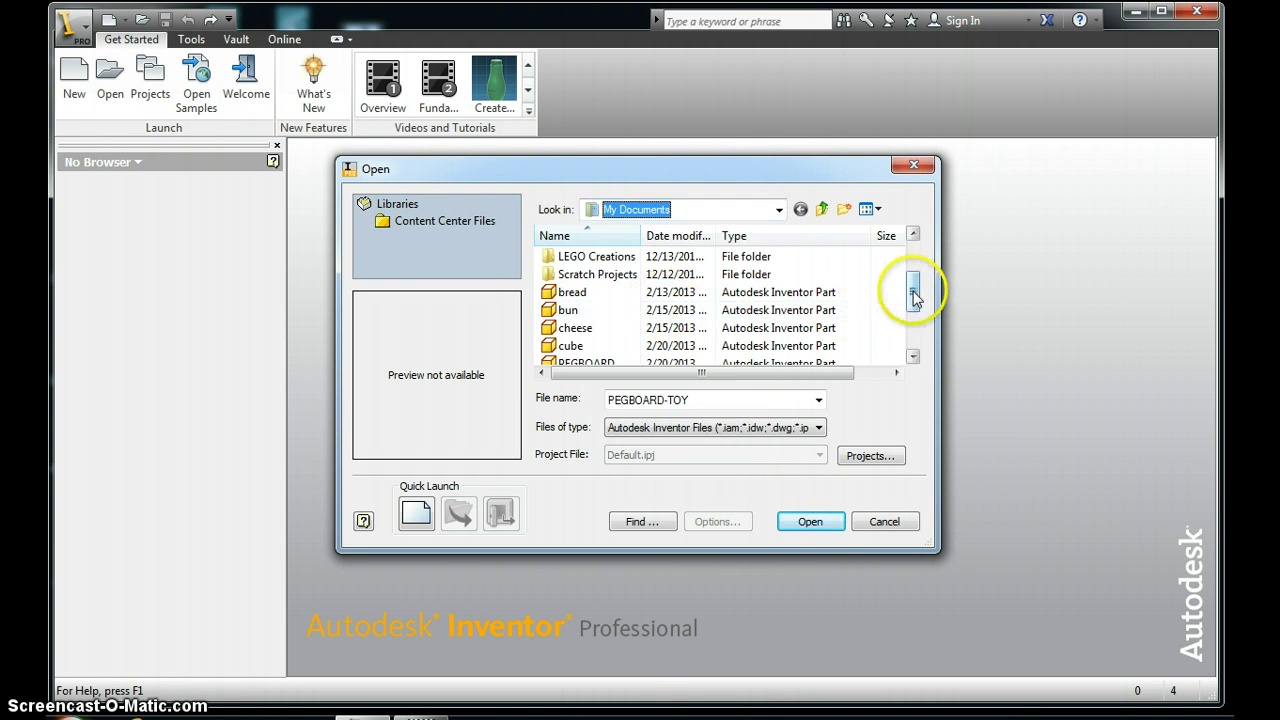
pyautogui.moveTo(912, 292); pyautogui.dragTo(912, 328)
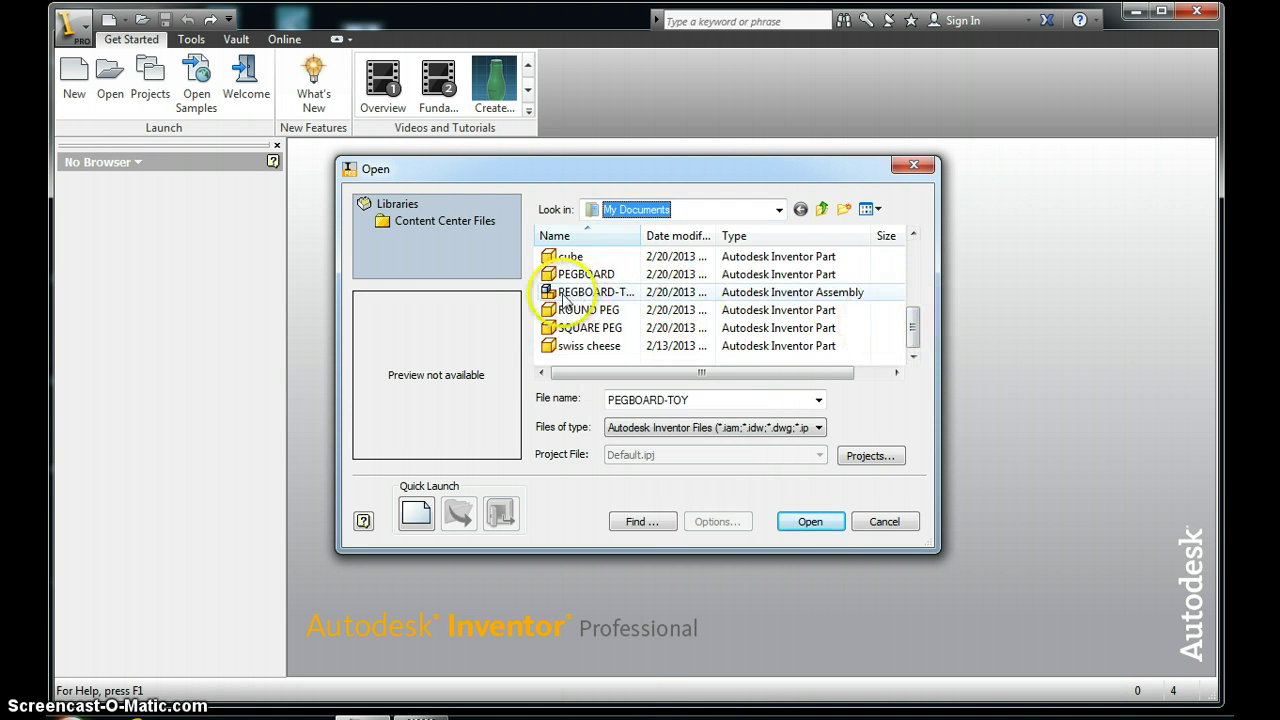
pyautogui.moveTo(590, 292)
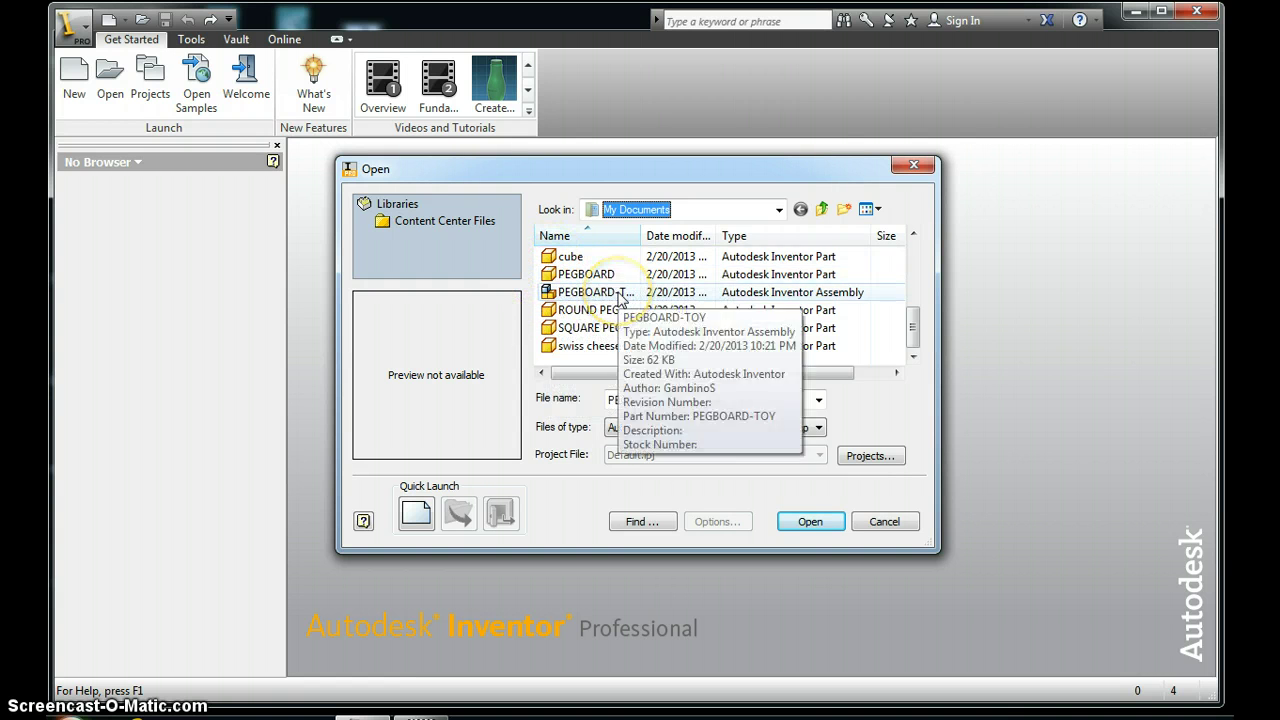
pyautogui.doubleClick(596, 292)
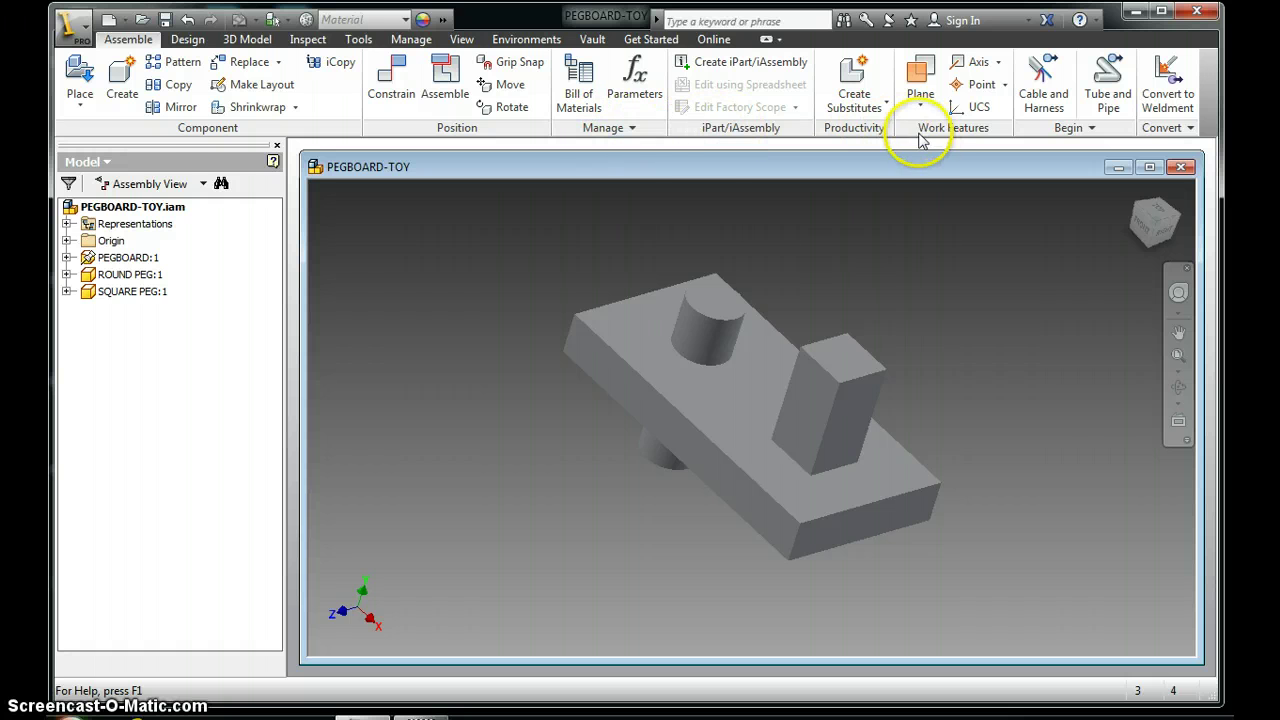
# - Create an in-place component named END within the PEGBOARD-TOY assembly
pyautogui.click(118, 95)
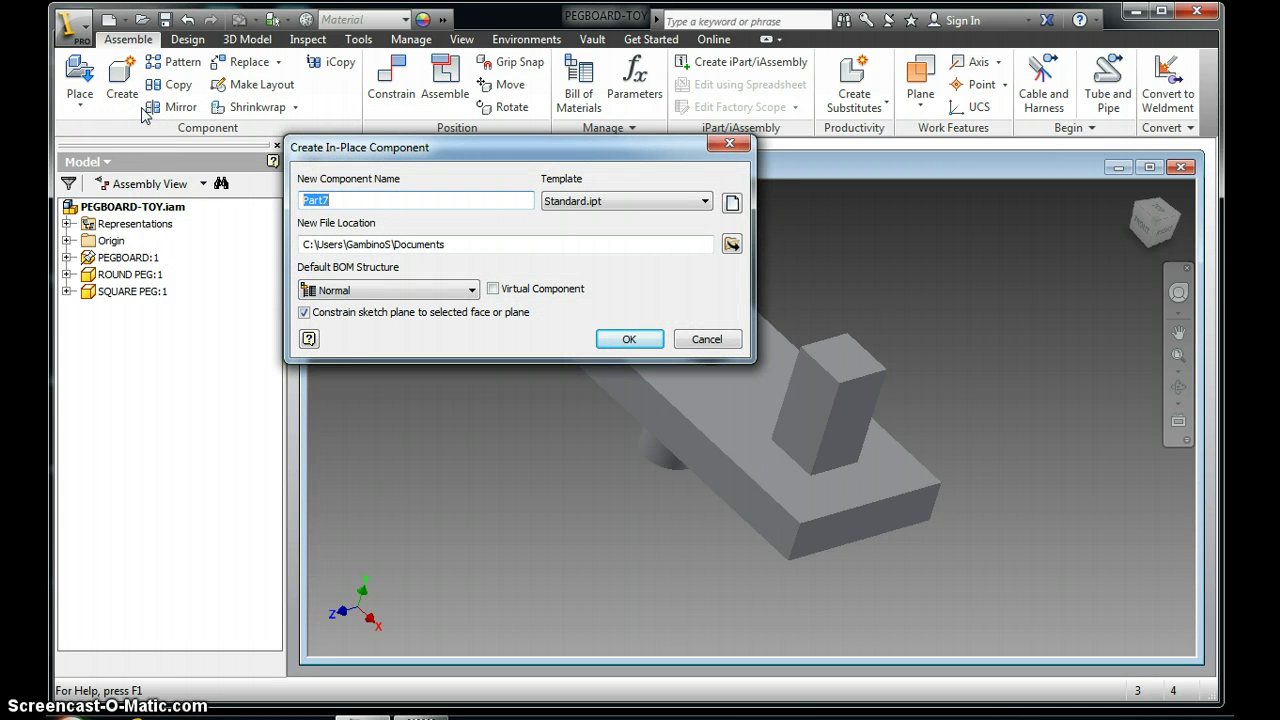
pyautogui.write('En')
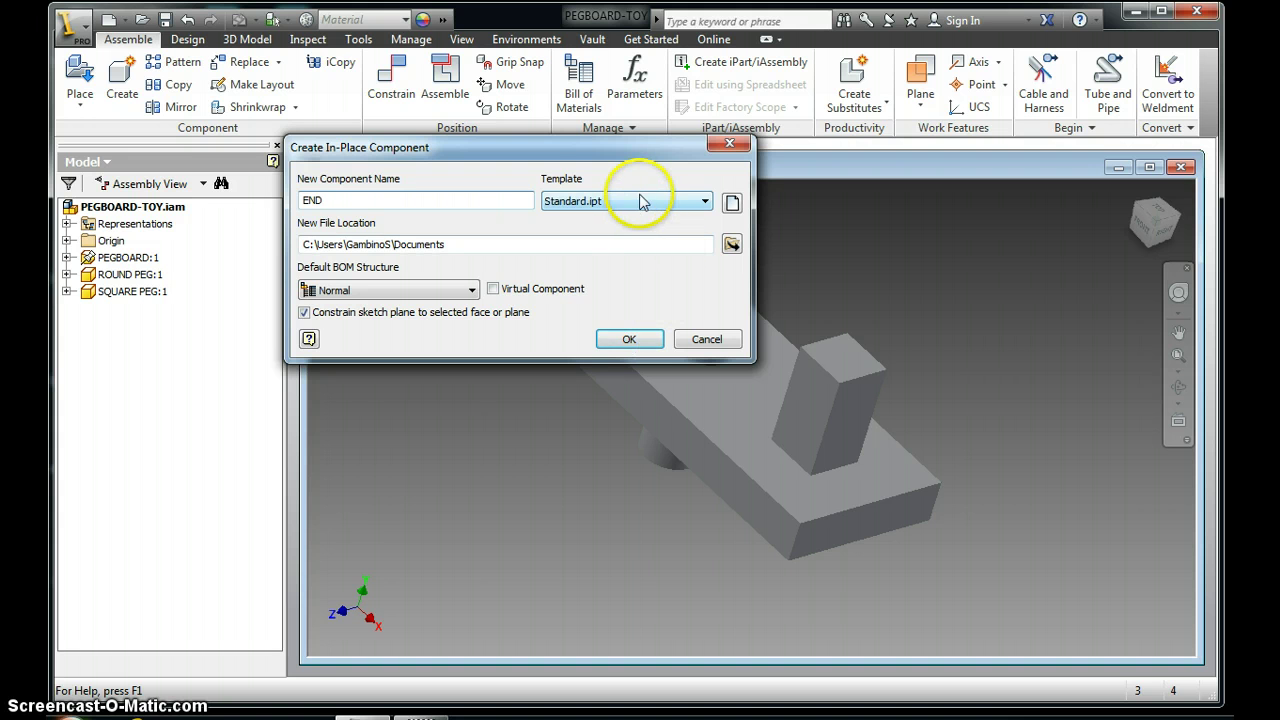
pyautogui.click(651, 345)
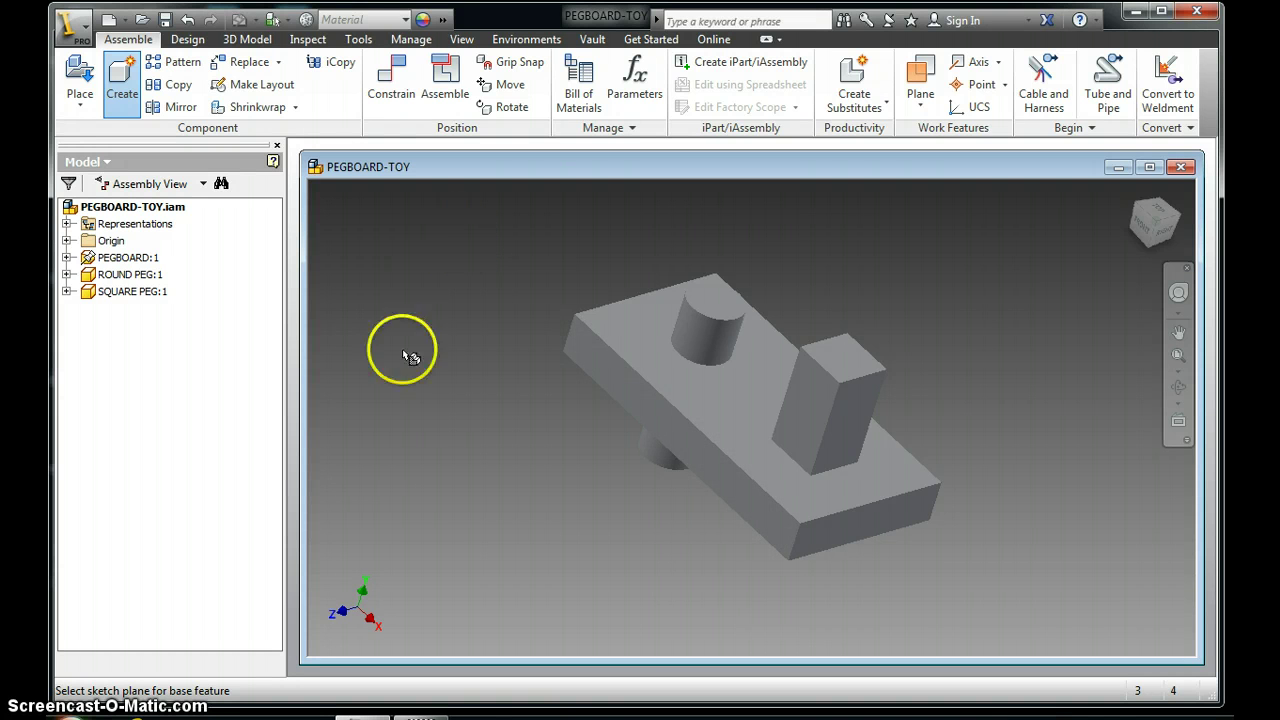
# - Start a 2D sketch for END on the pegboard's end face
pyautogui.click(688, 437)
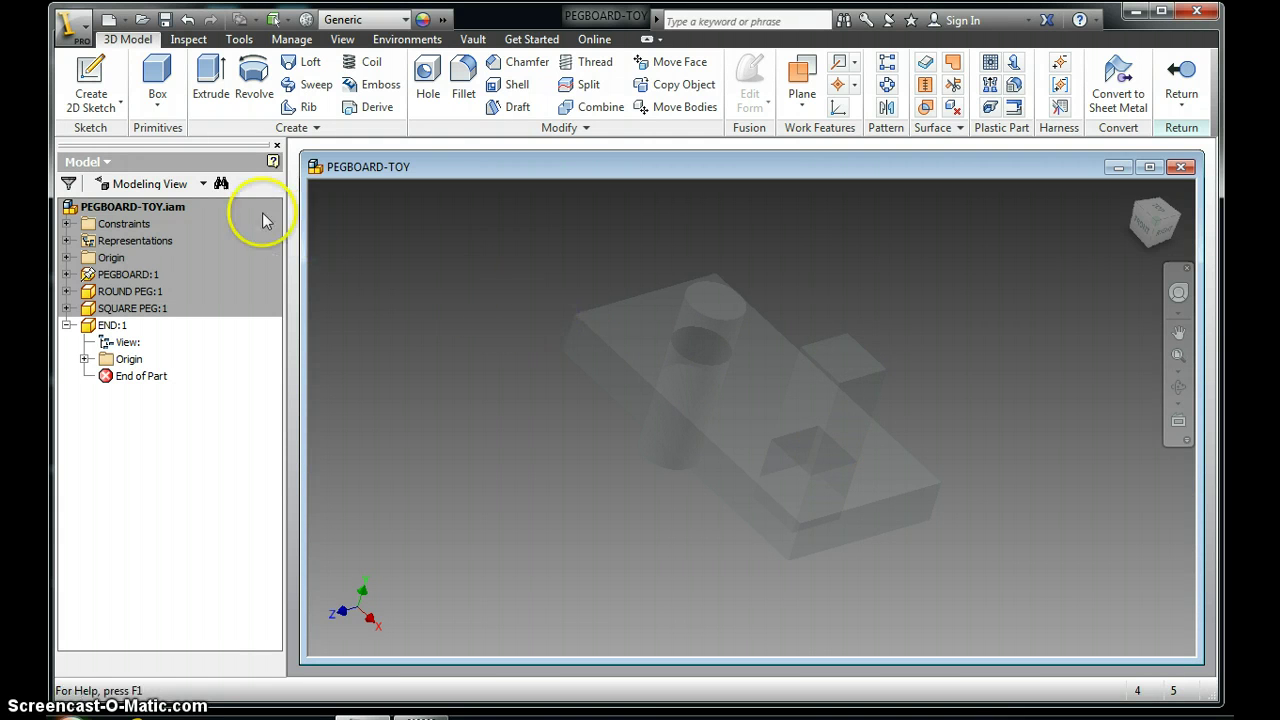
pyautogui.click(94, 112)
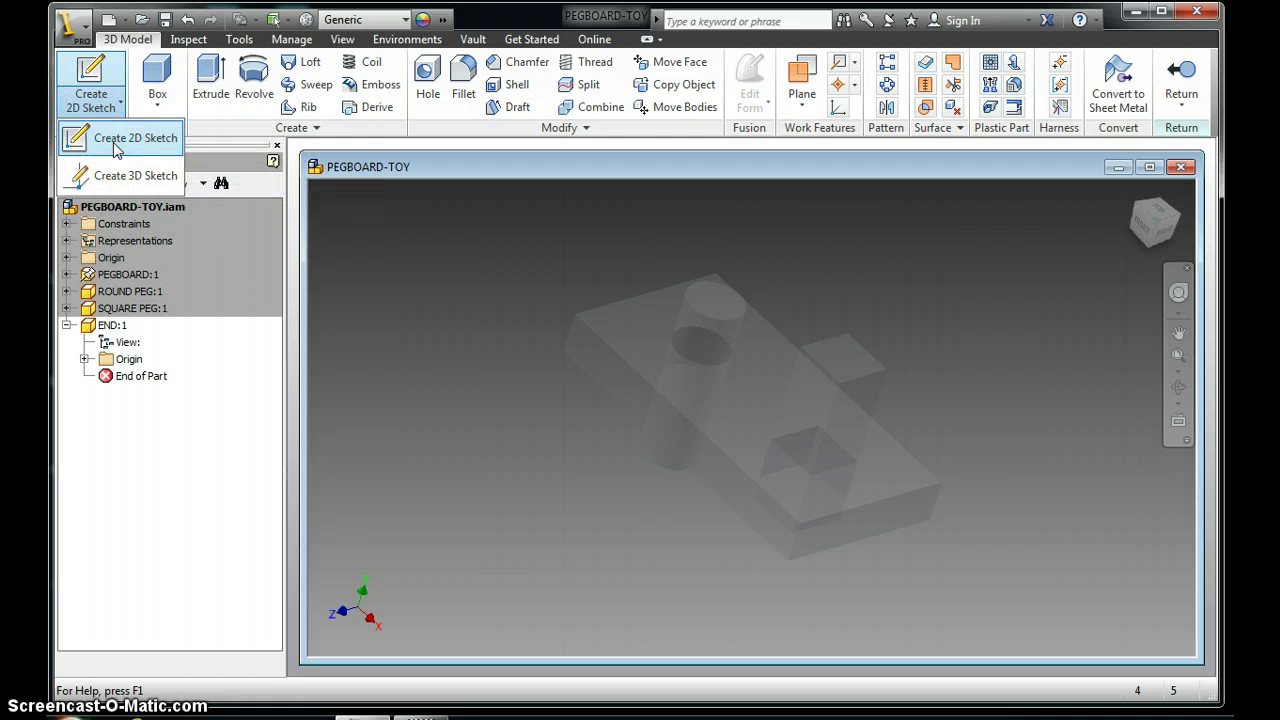
pyautogui.click(112, 142)
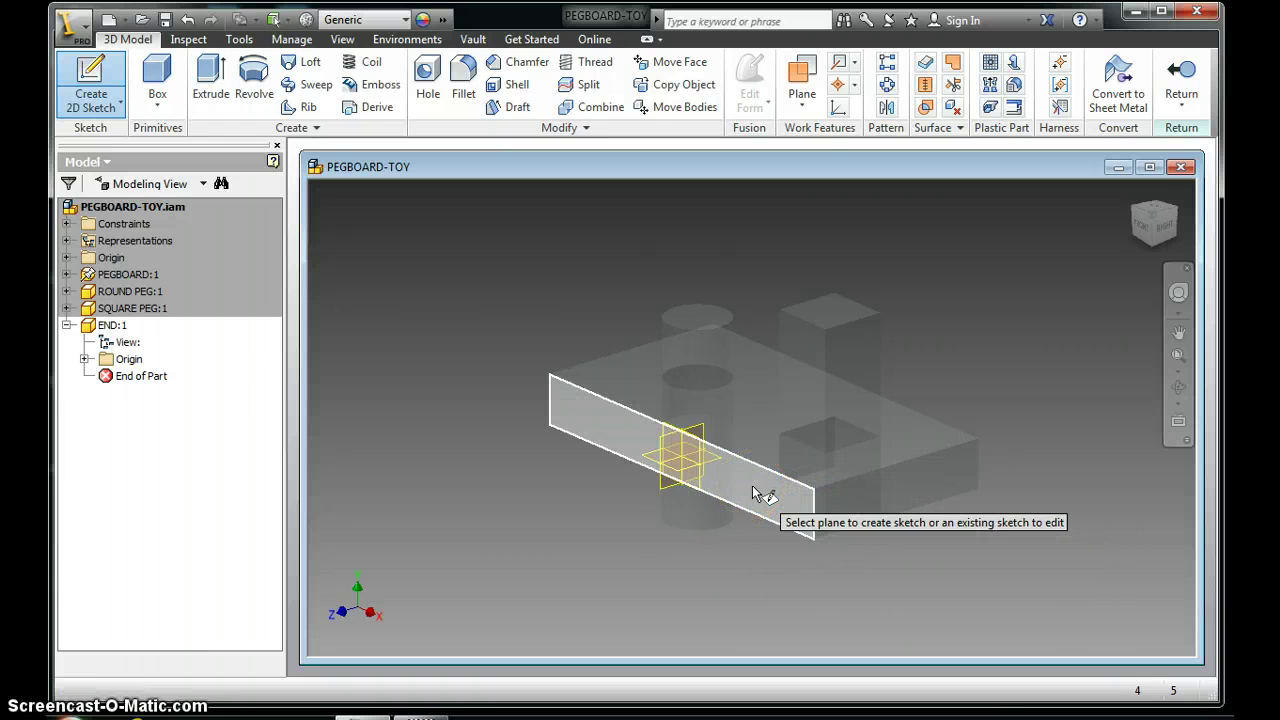
pyautogui.click(793, 512)
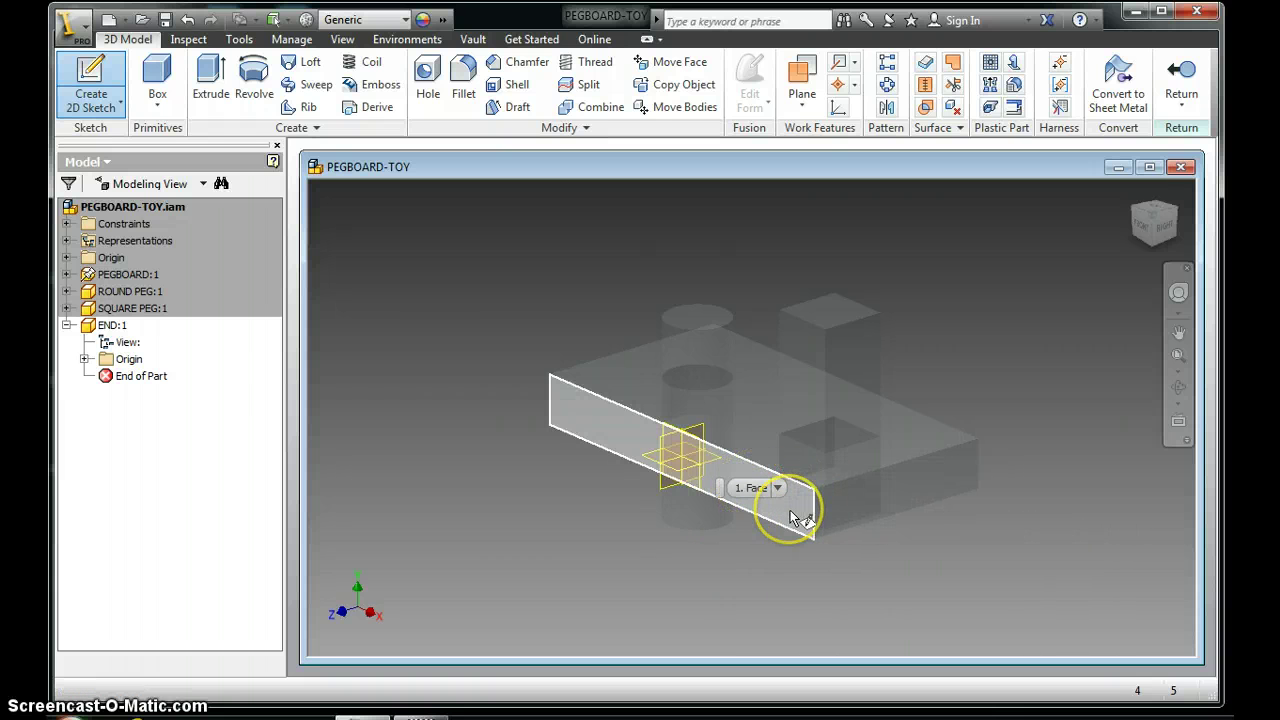
pyautogui.click(677, 514)
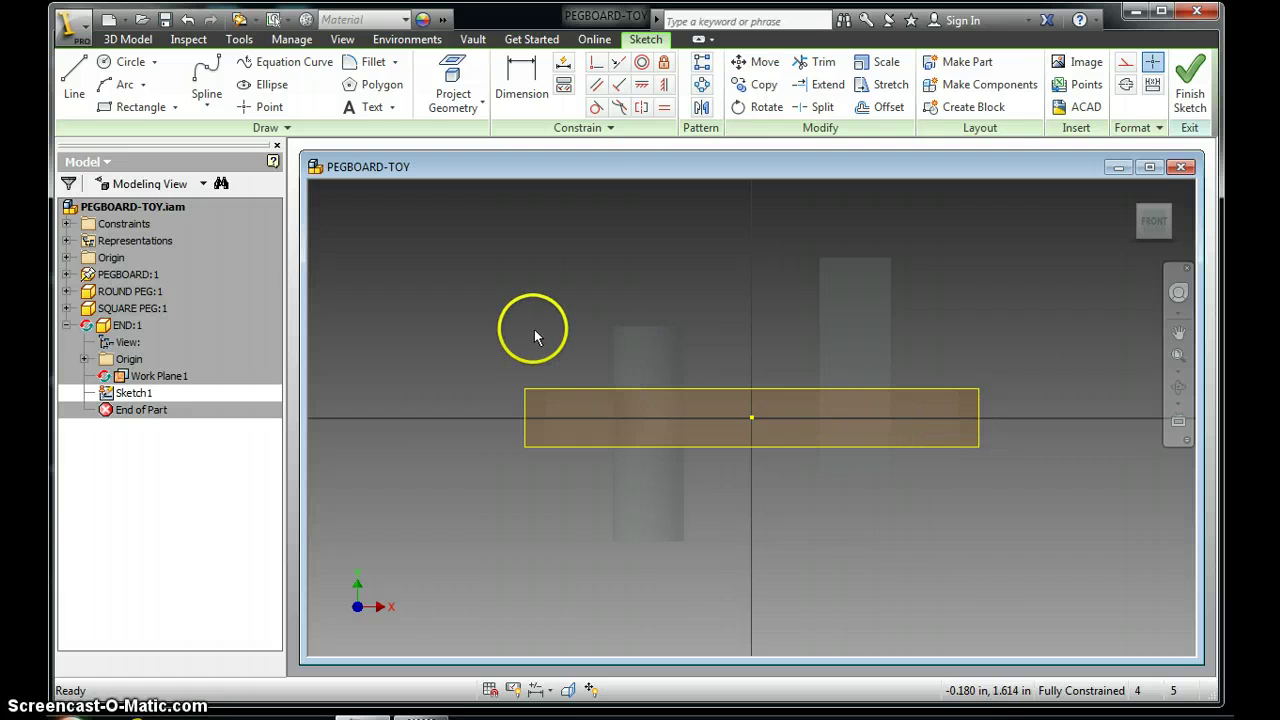
# - Project the end face's rectangular outline into the sketch
pyautogui.click(453, 108)
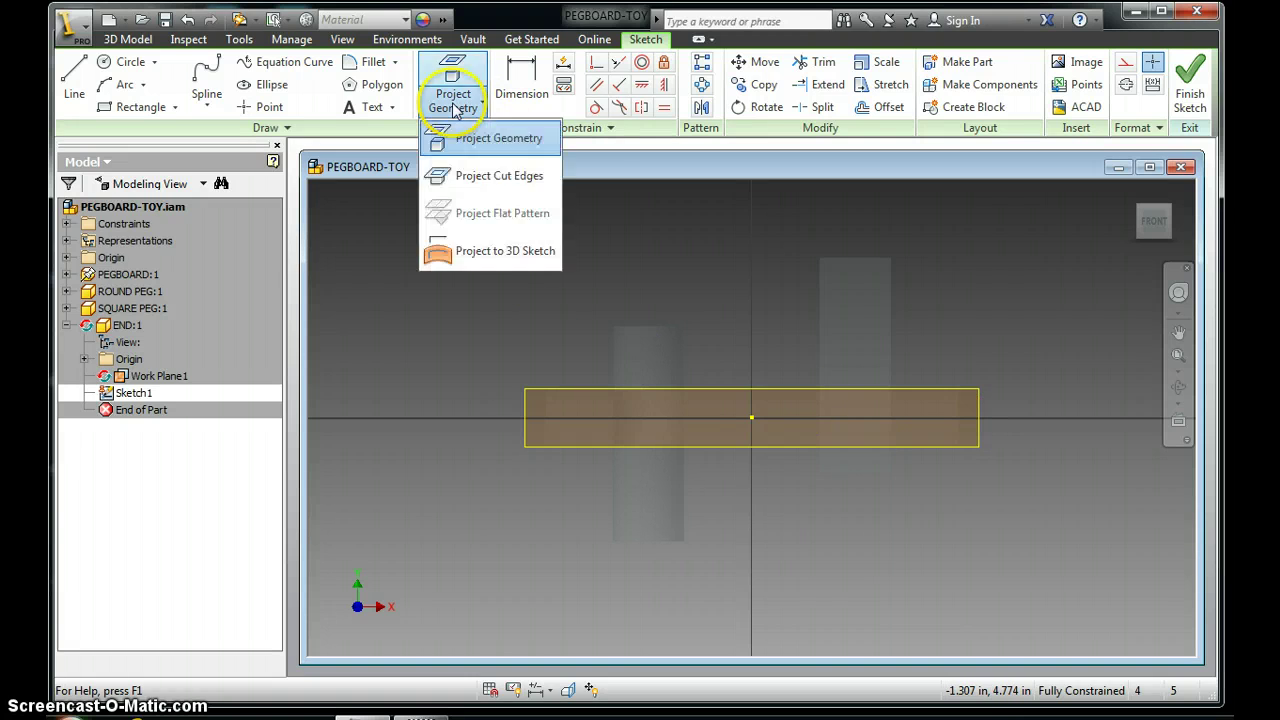
pyautogui.click(456, 135)
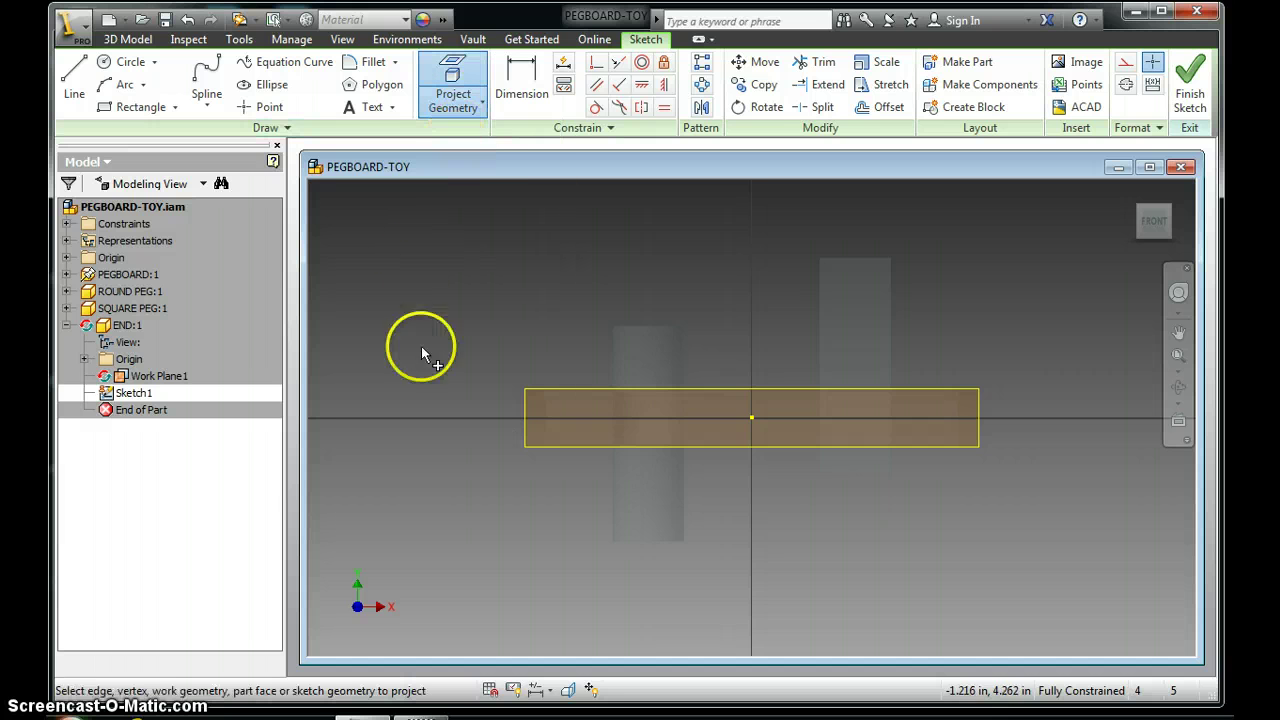
pyautogui.click(658, 428)
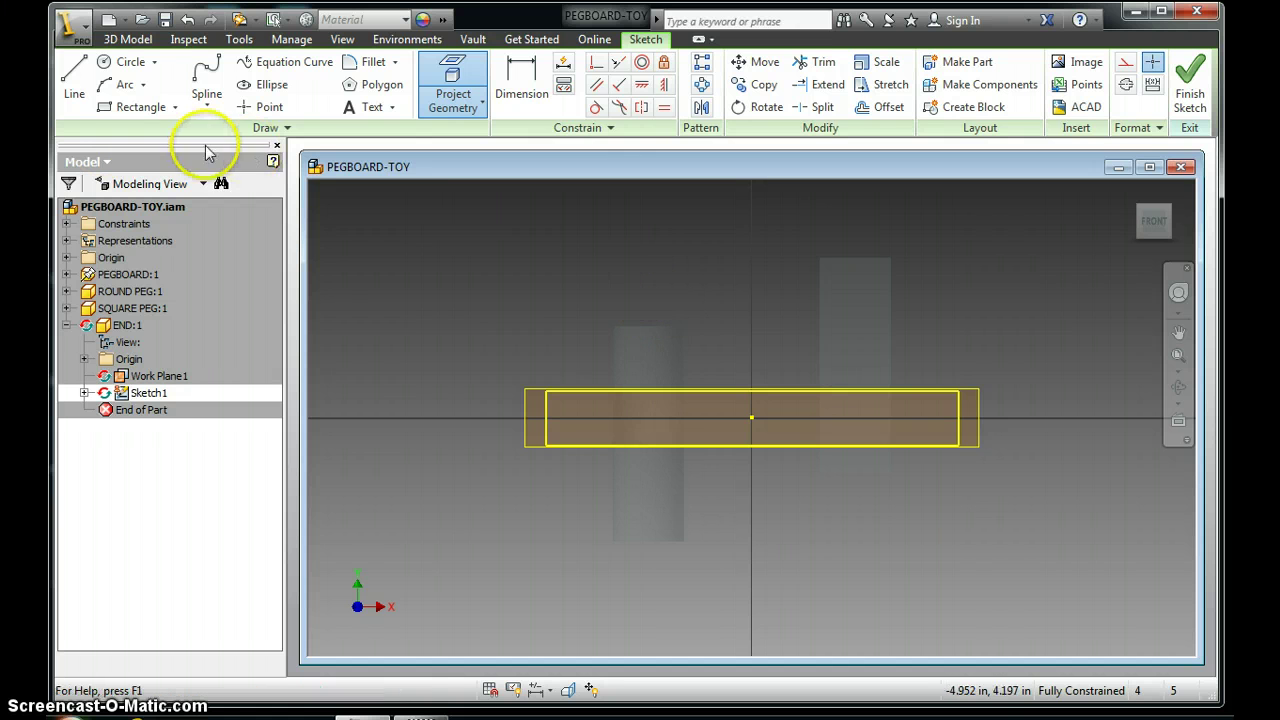
# - Draw the right leg's first lines: 0.375 along the board, 1.000 up, 0.750 across
pyautogui.click(76, 90)
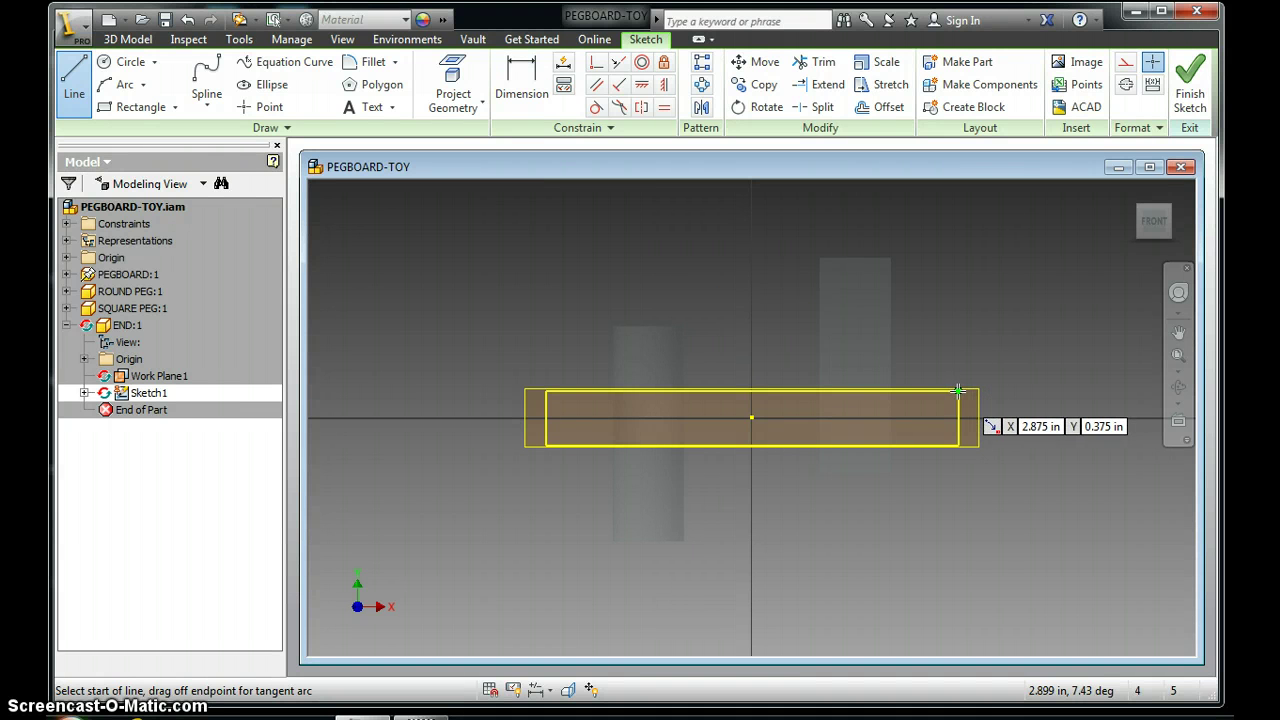
pyautogui.click(958, 391)
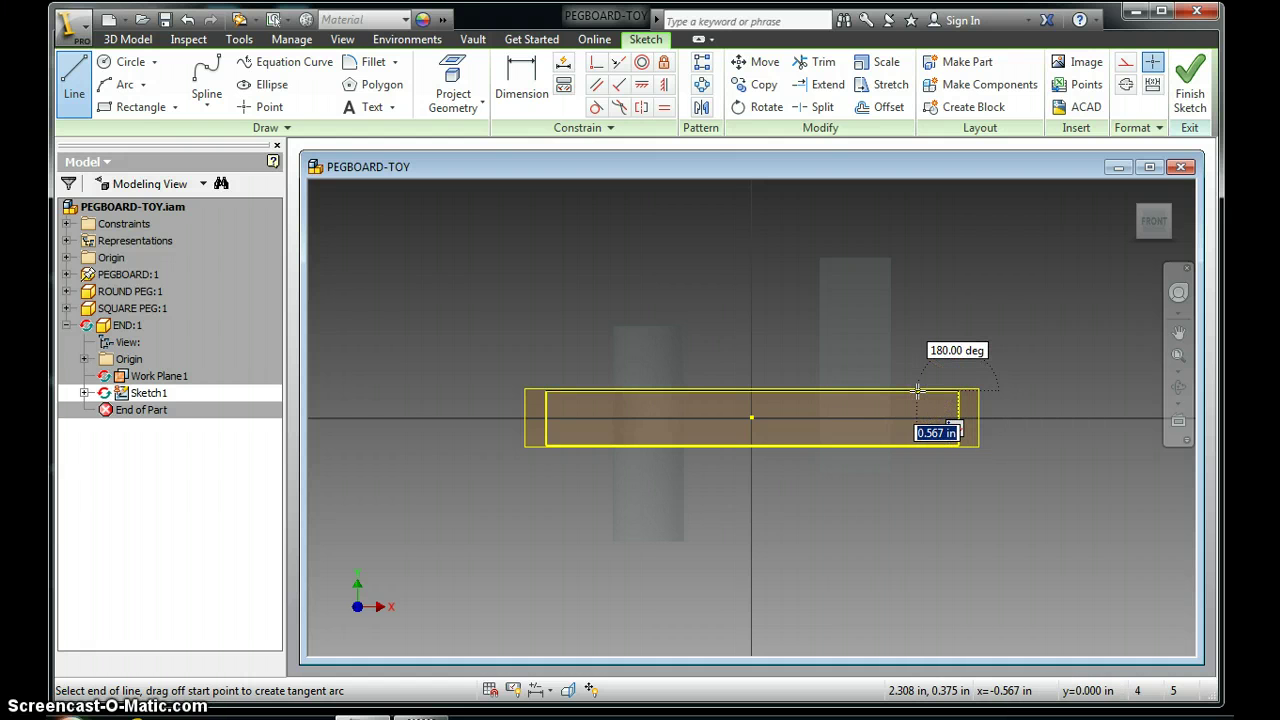
pyautogui.write('.375')
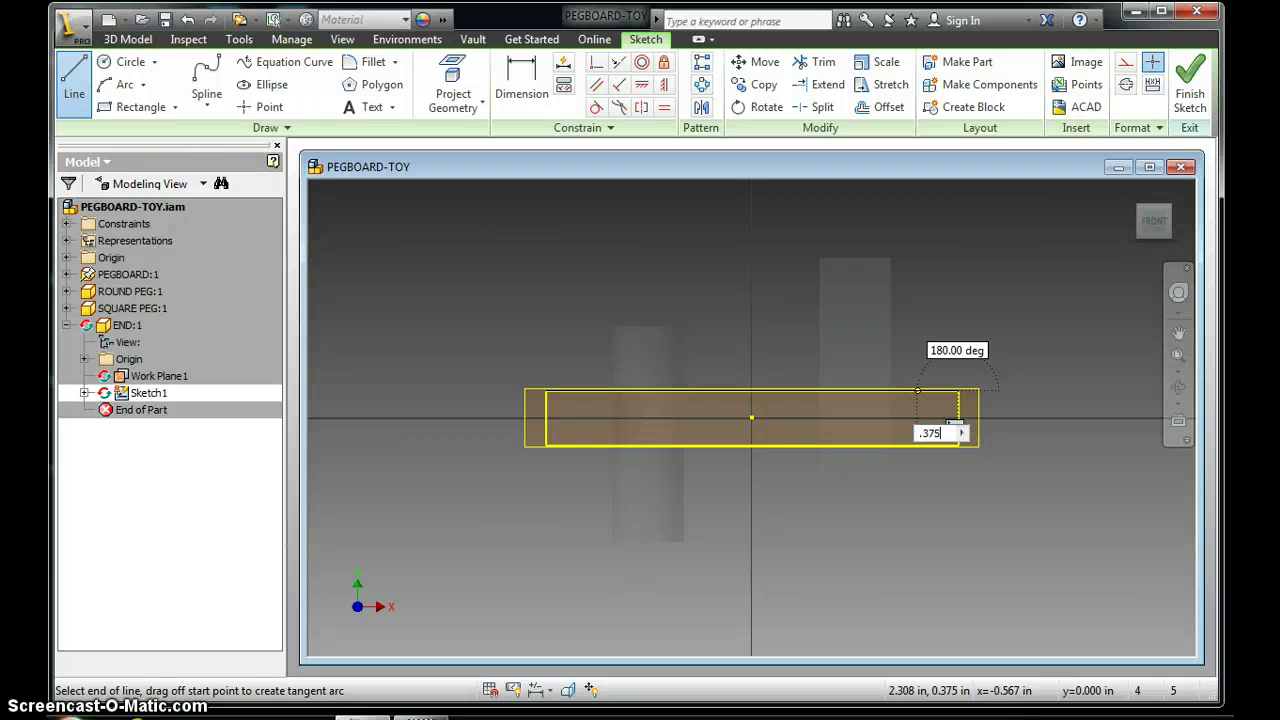
pyautogui.press('Return')
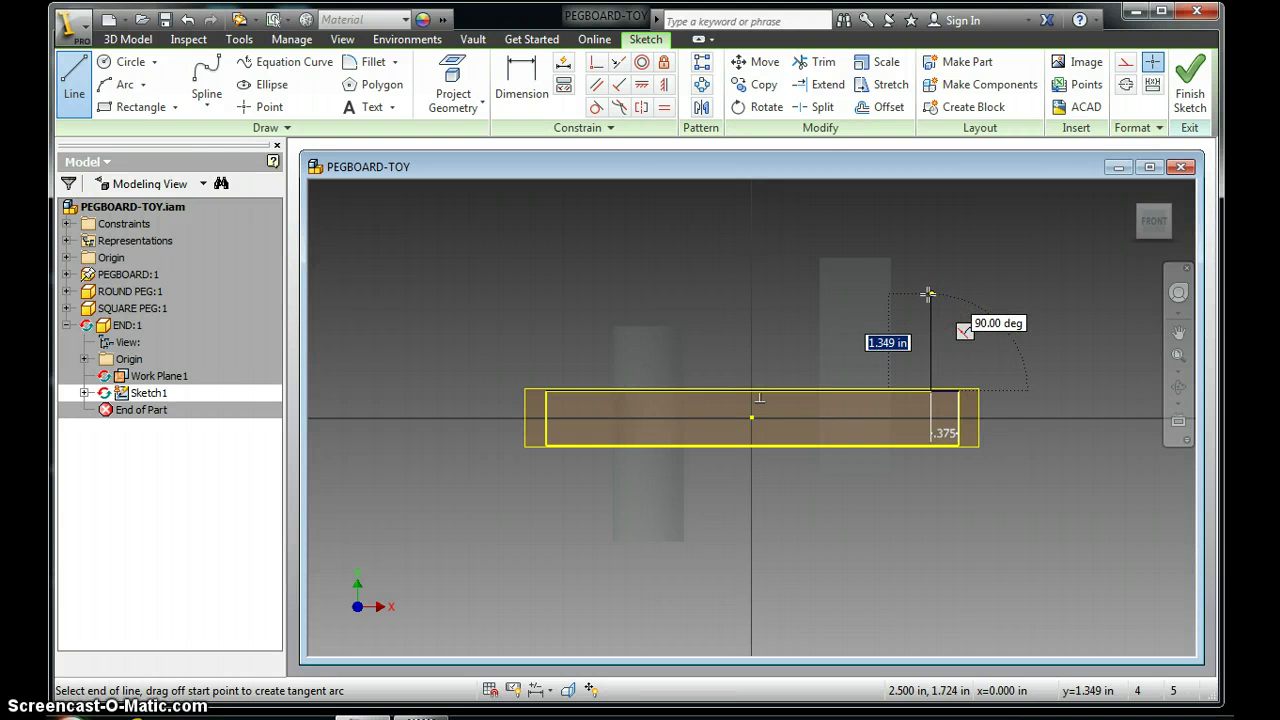
pyautogui.write('1')
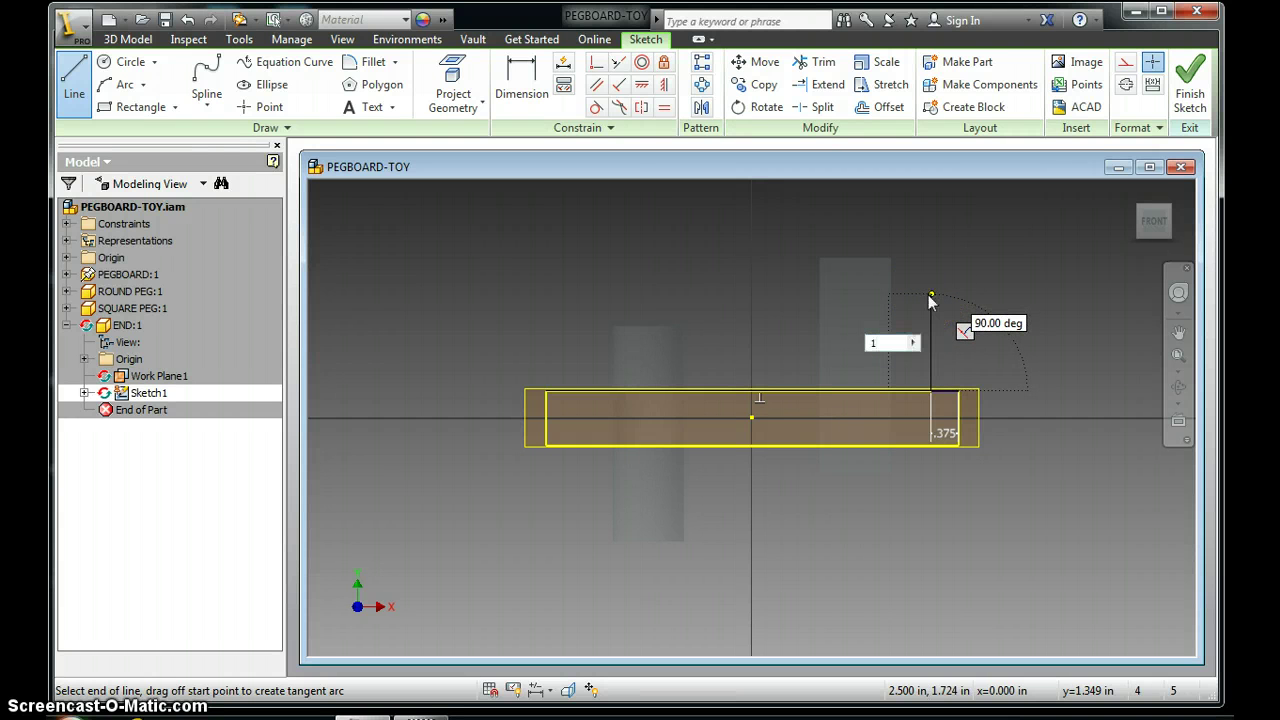
pyautogui.press('Return')
pyautogui.click(941, 291)
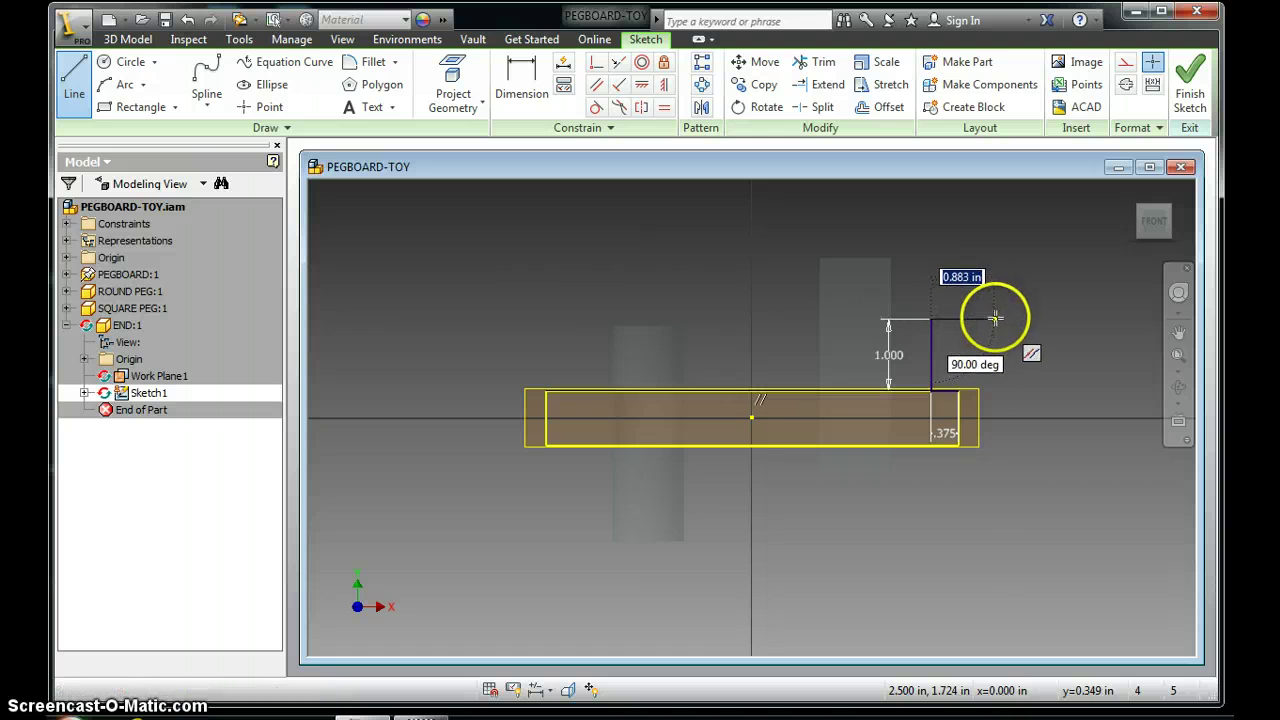
pyautogui.write('.75')
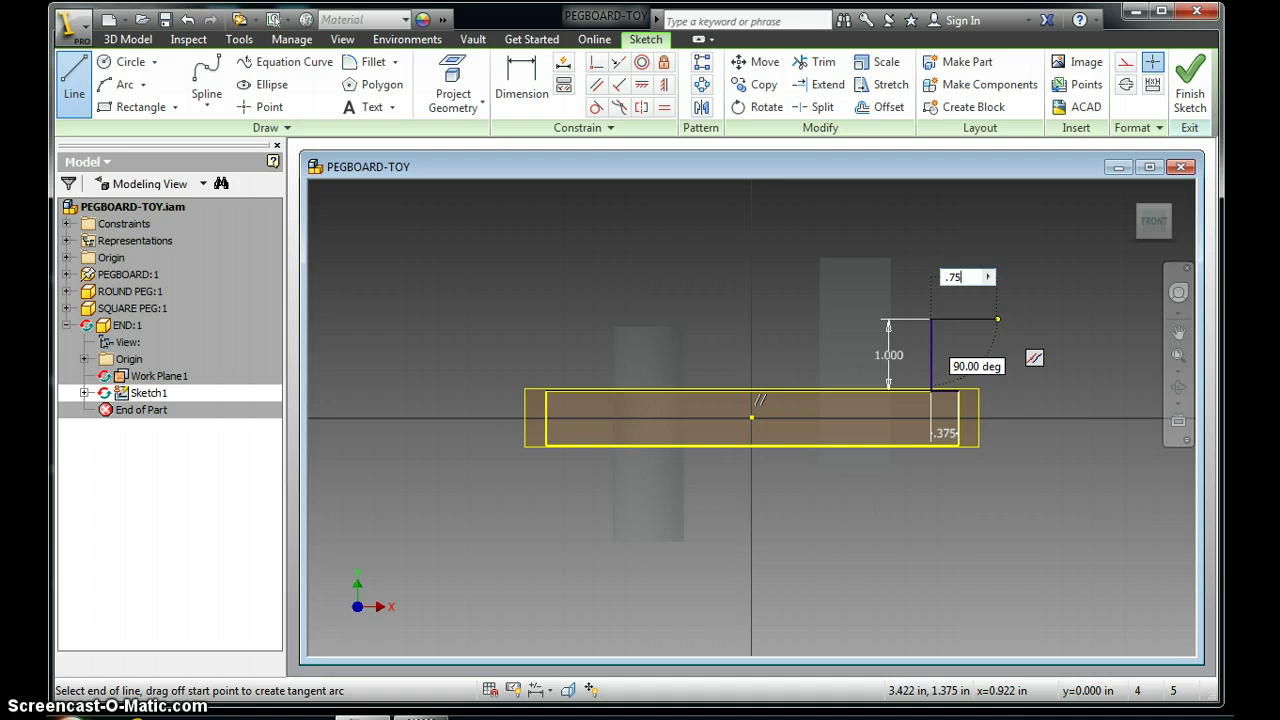
pyautogui.press('Tab')
# - Complete the right leg with the 3.000 drop, 0.750 bottom and closing 0.750 segment
pyautogui.click(993, 336)
pyautogui.write('3')
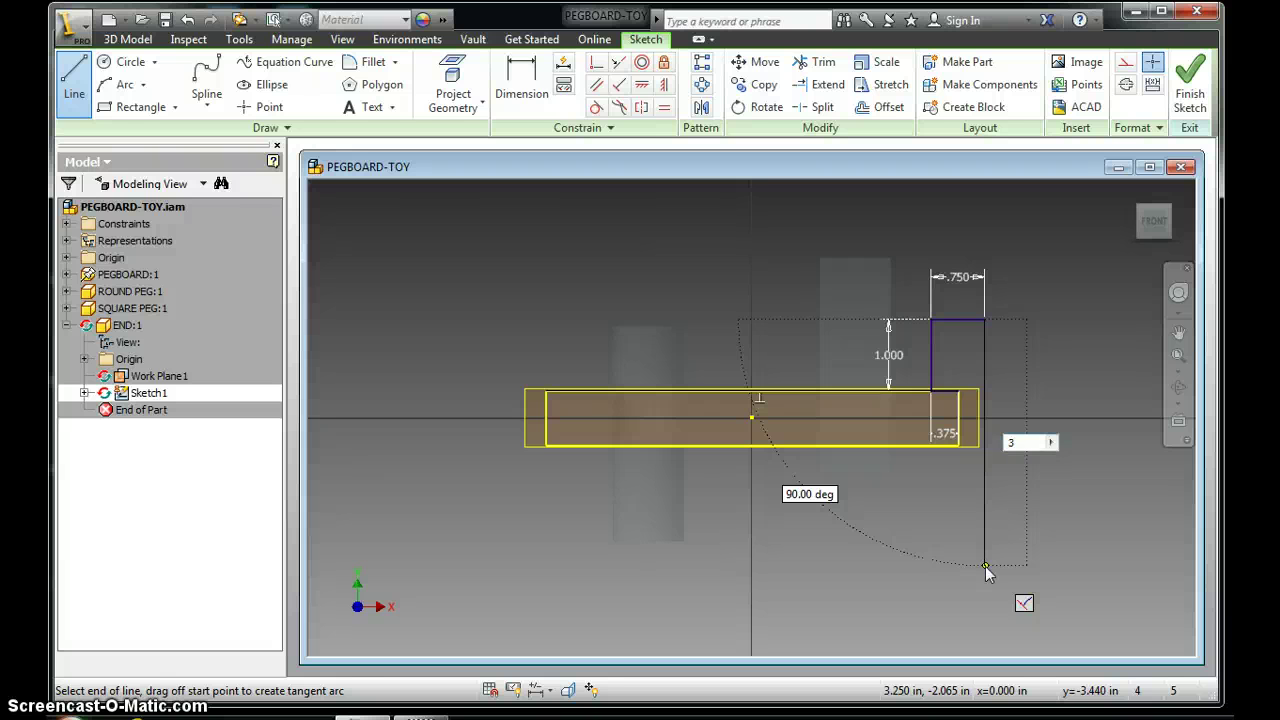
pyautogui.press('Return')
pyautogui.click(982, 578)
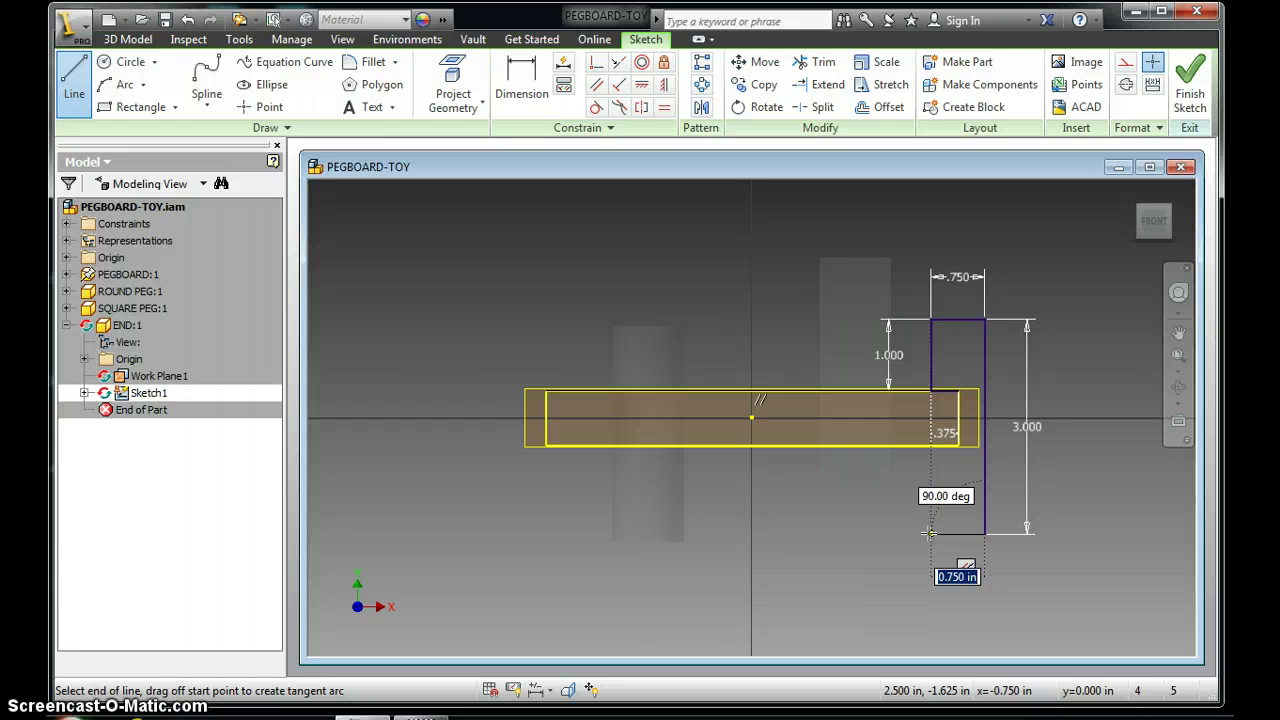
pyautogui.click(930, 533)
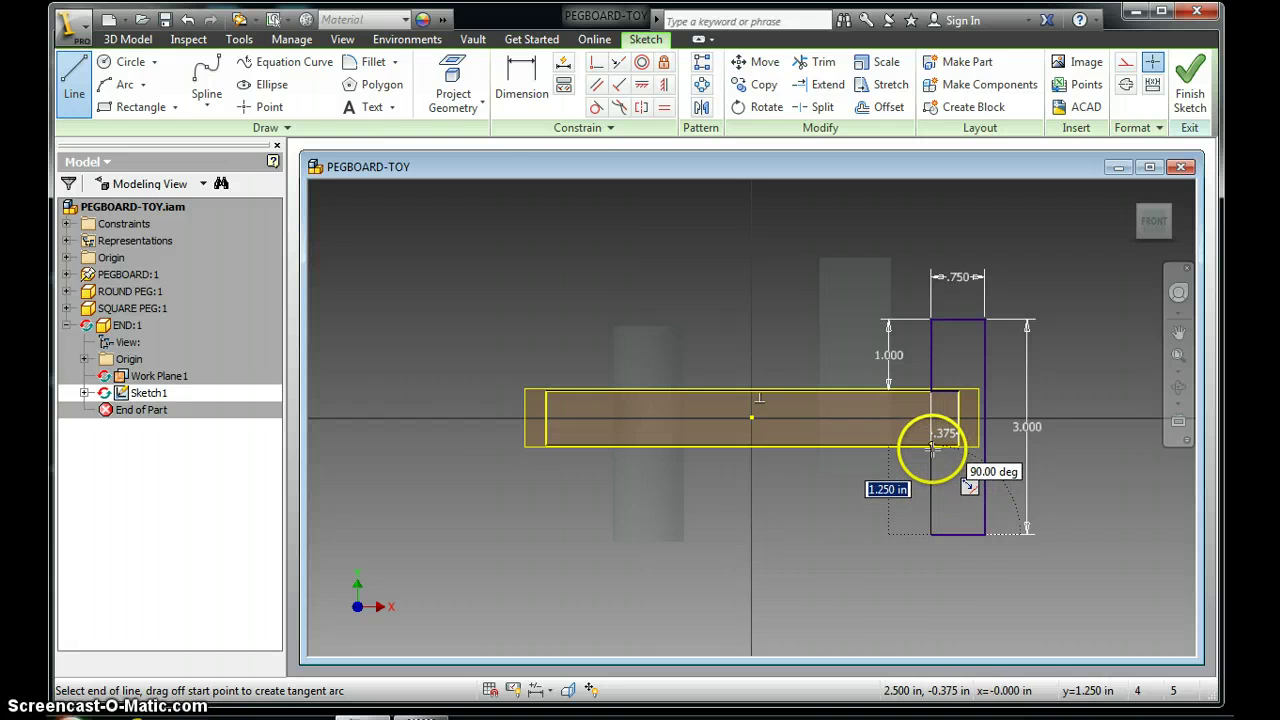
pyautogui.doubleClick(931, 447)
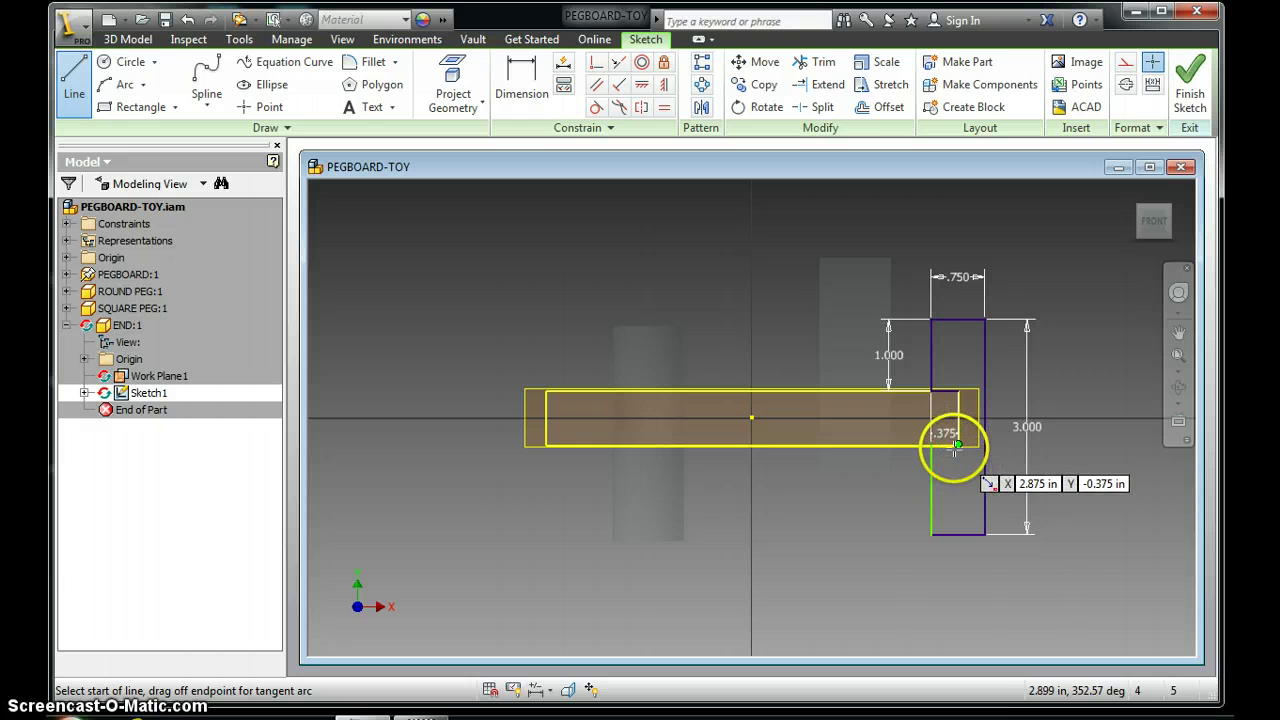
pyautogui.click(956, 447)
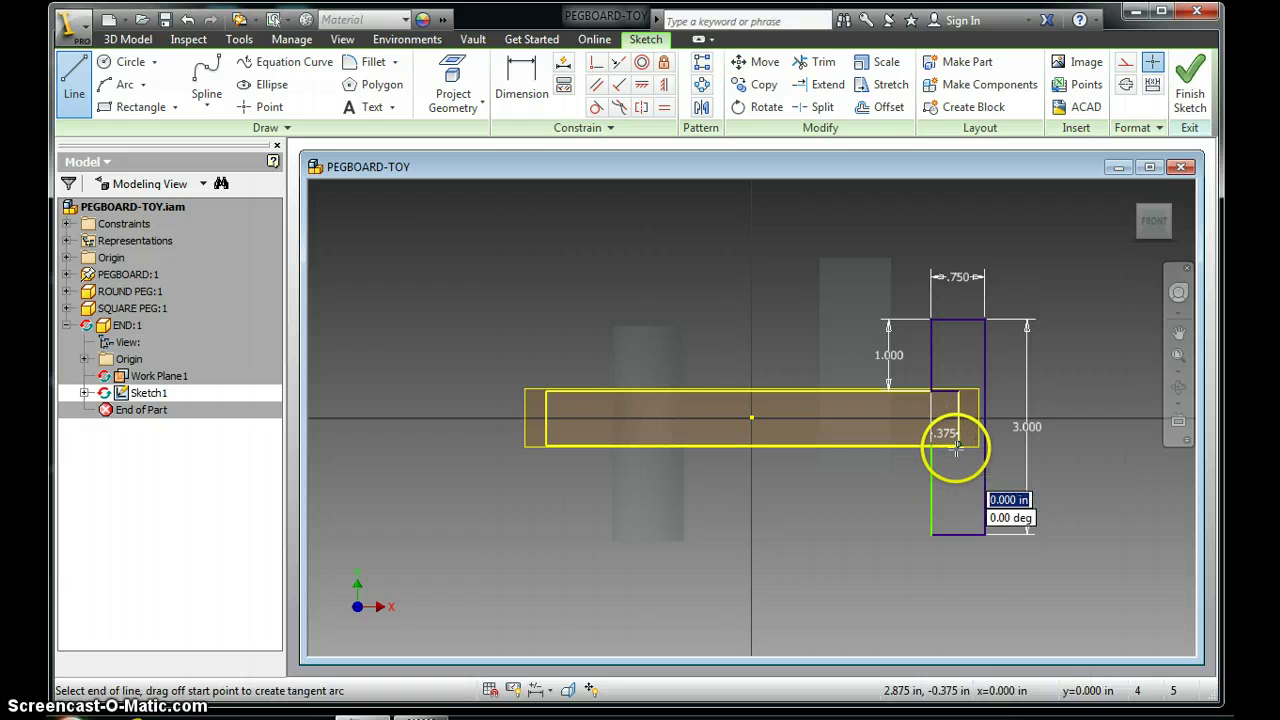
pyautogui.doubleClick(958, 393)
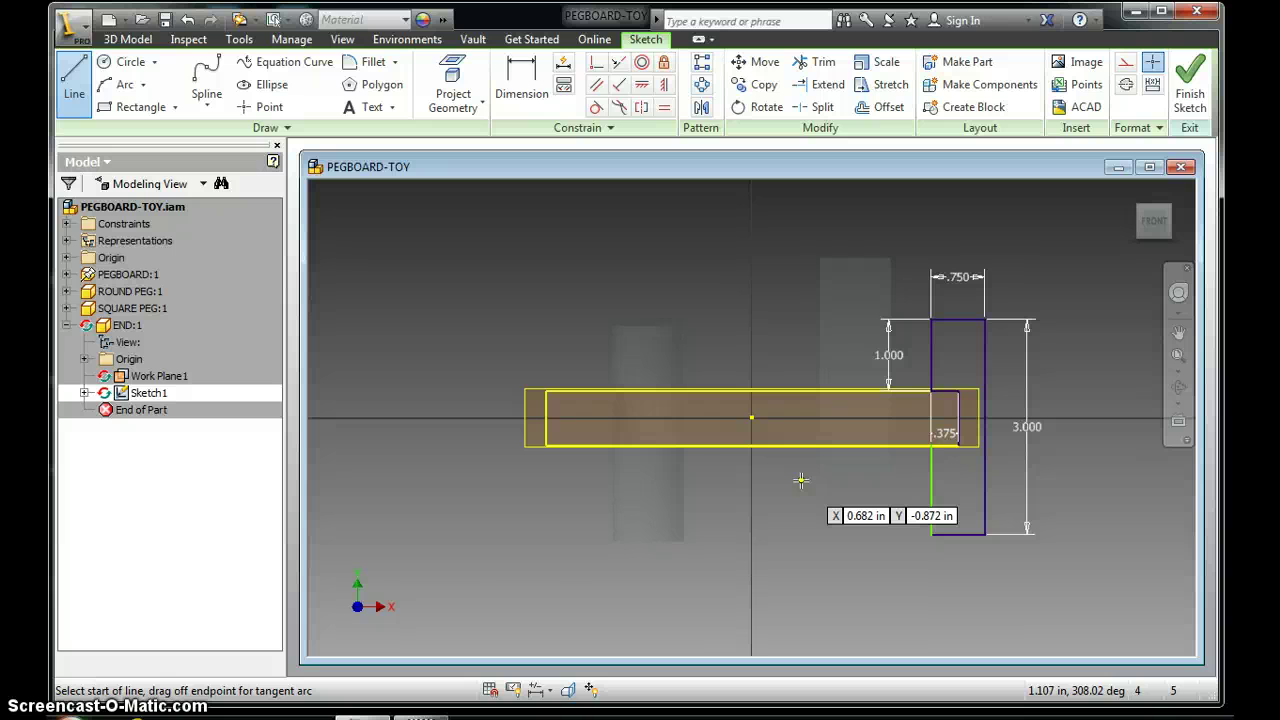
# - Draw the left leg's .375, 1, .75 and 3-inch segments from the board corner
pyautogui.click(544, 388)
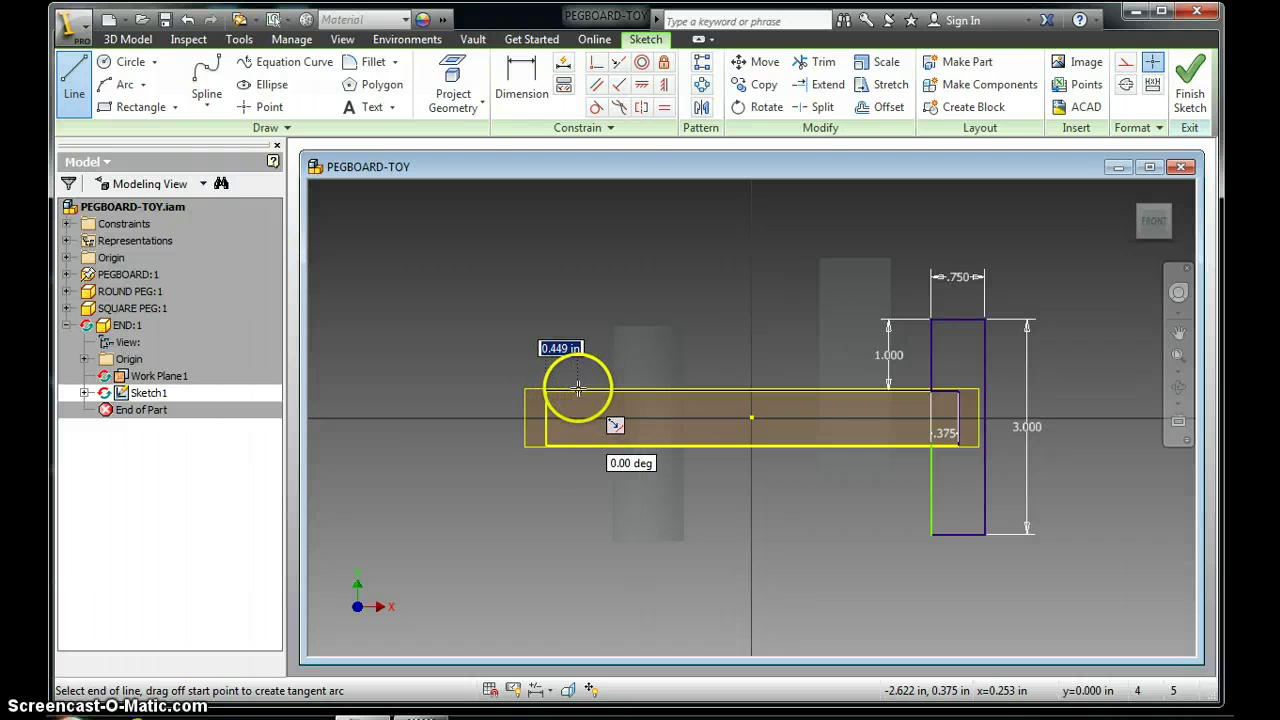
pyautogui.write('.375')
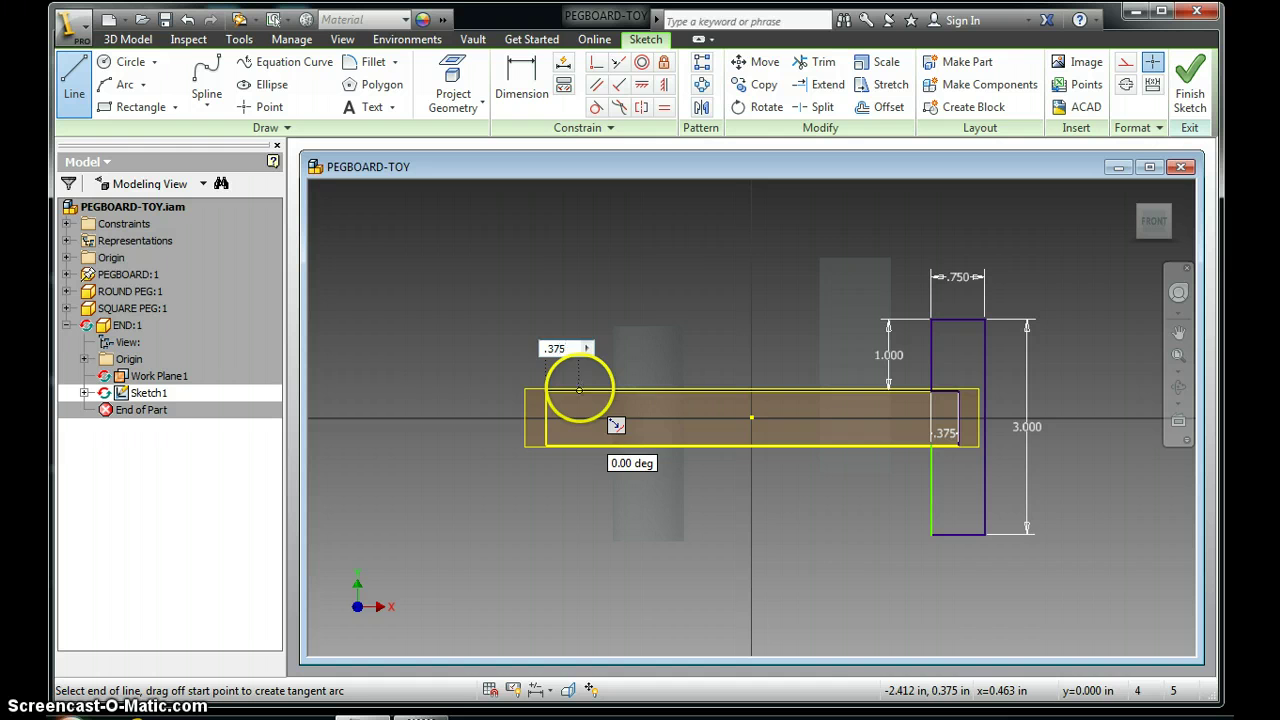
pyautogui.click(572, 388)
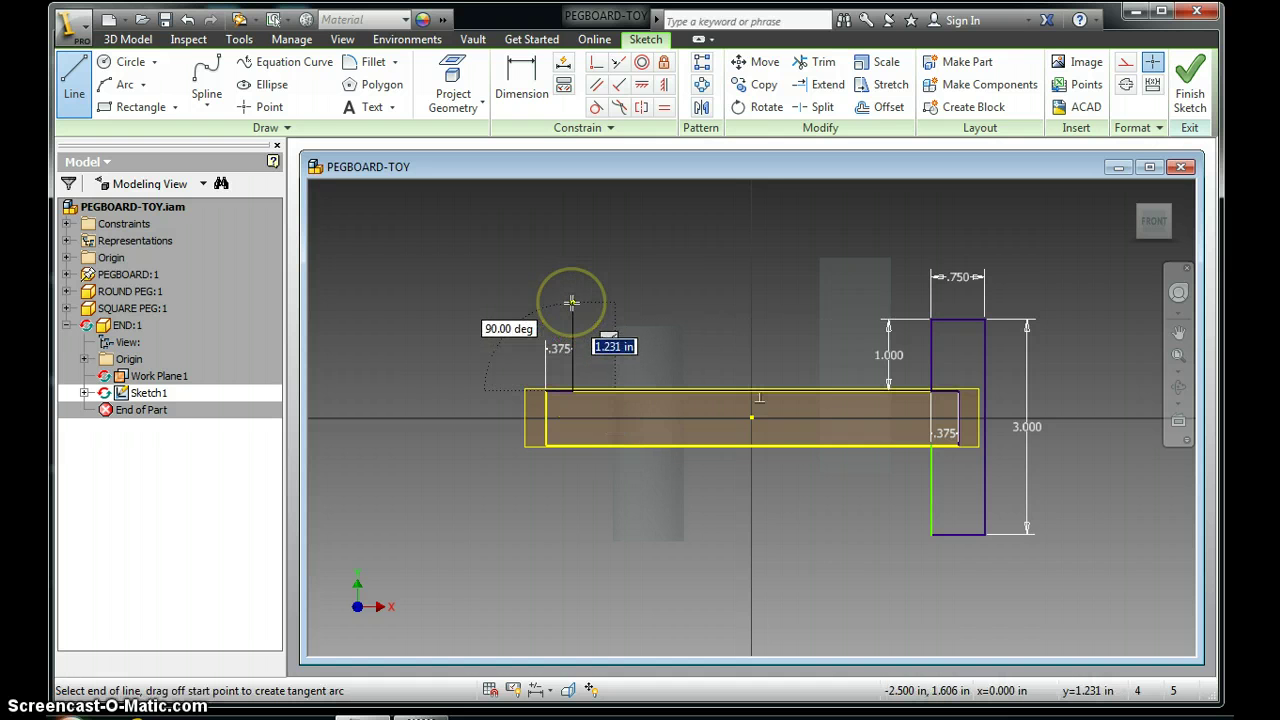
pyautogui.write('1')
pyautogui.press('Return')
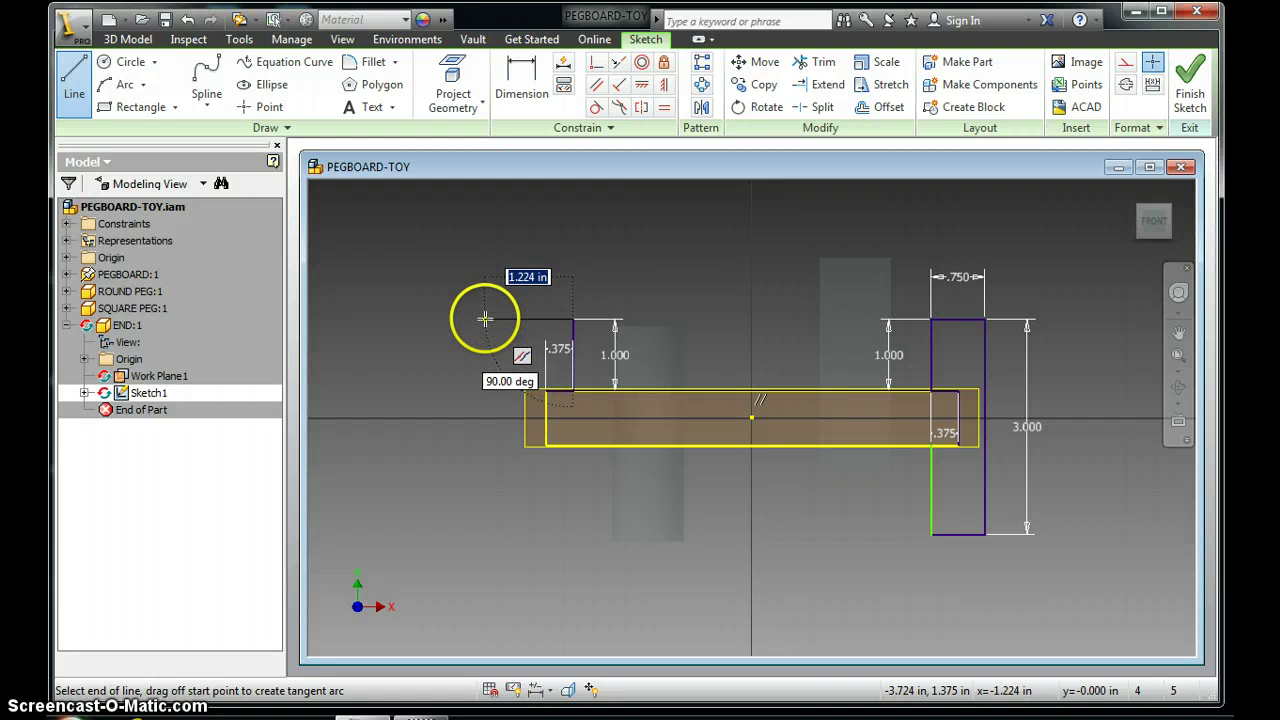
pyautogui.write('75')
pyautogui.press('Return')
pyautogui.write('3')
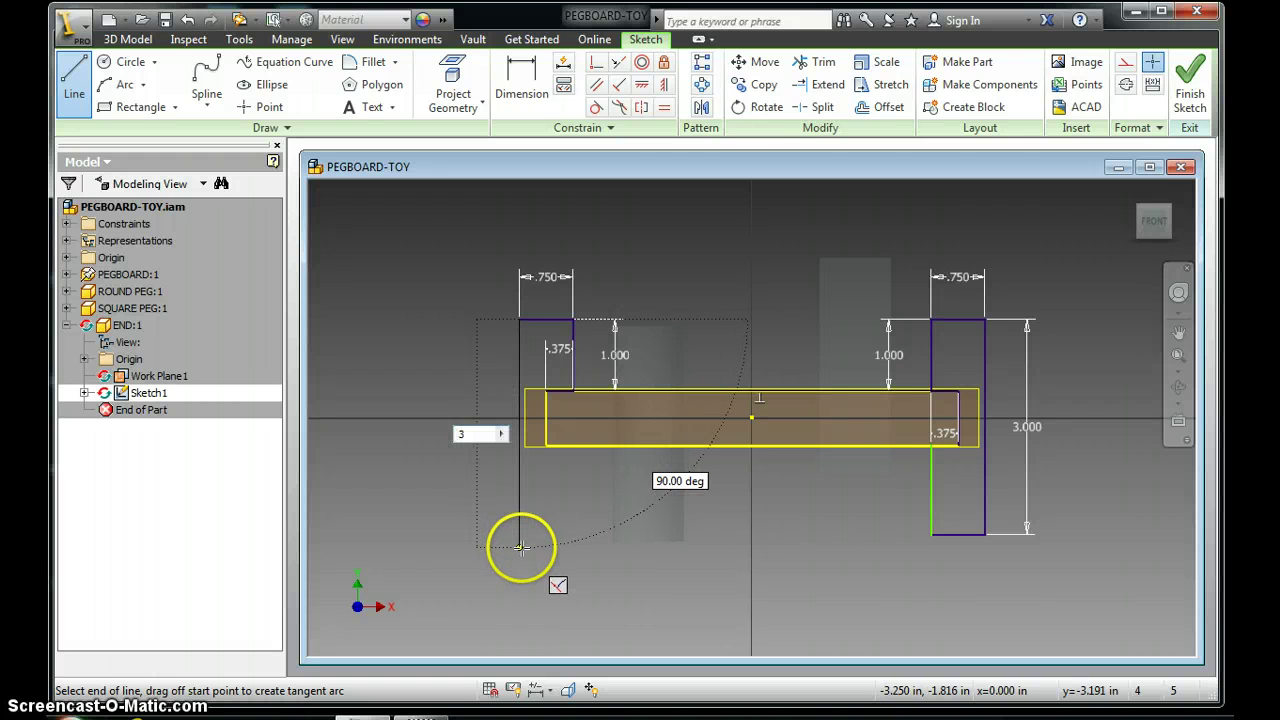
pyautogui.press('Return')
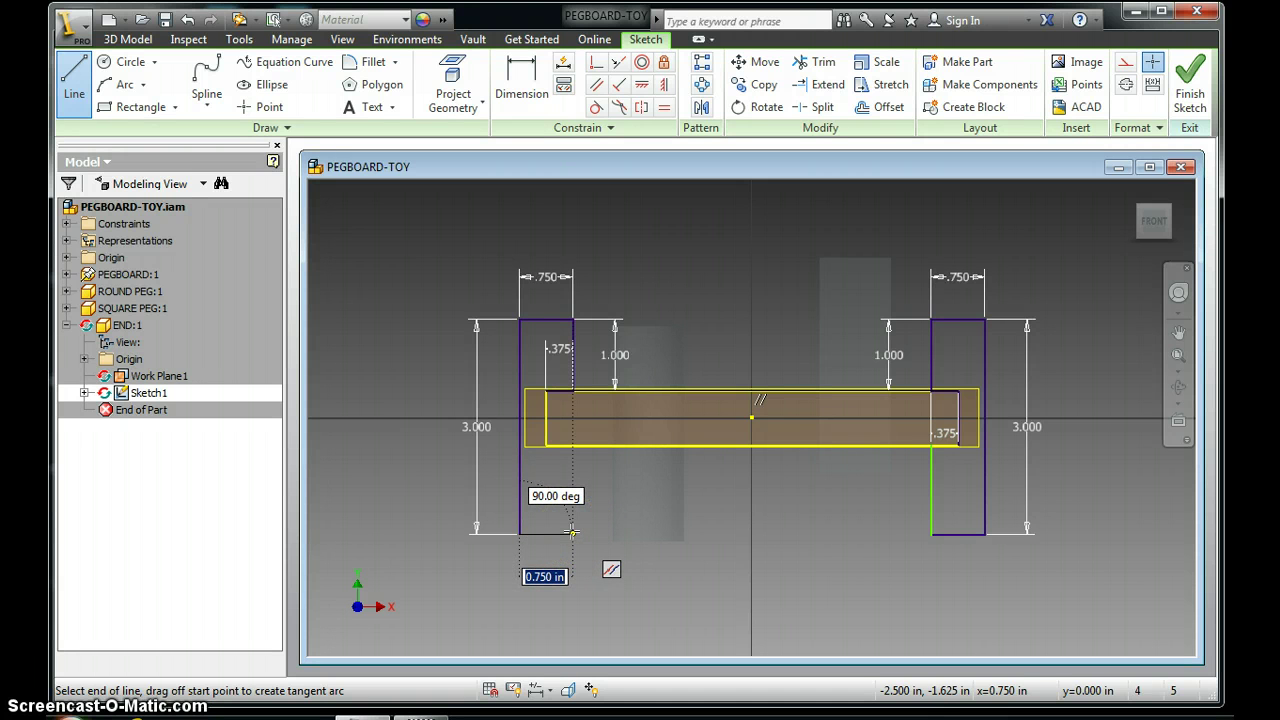
# - Close the left leg outline with its 0.750 bottom edge and finish the sketch
pyautogui.click(573, 533)
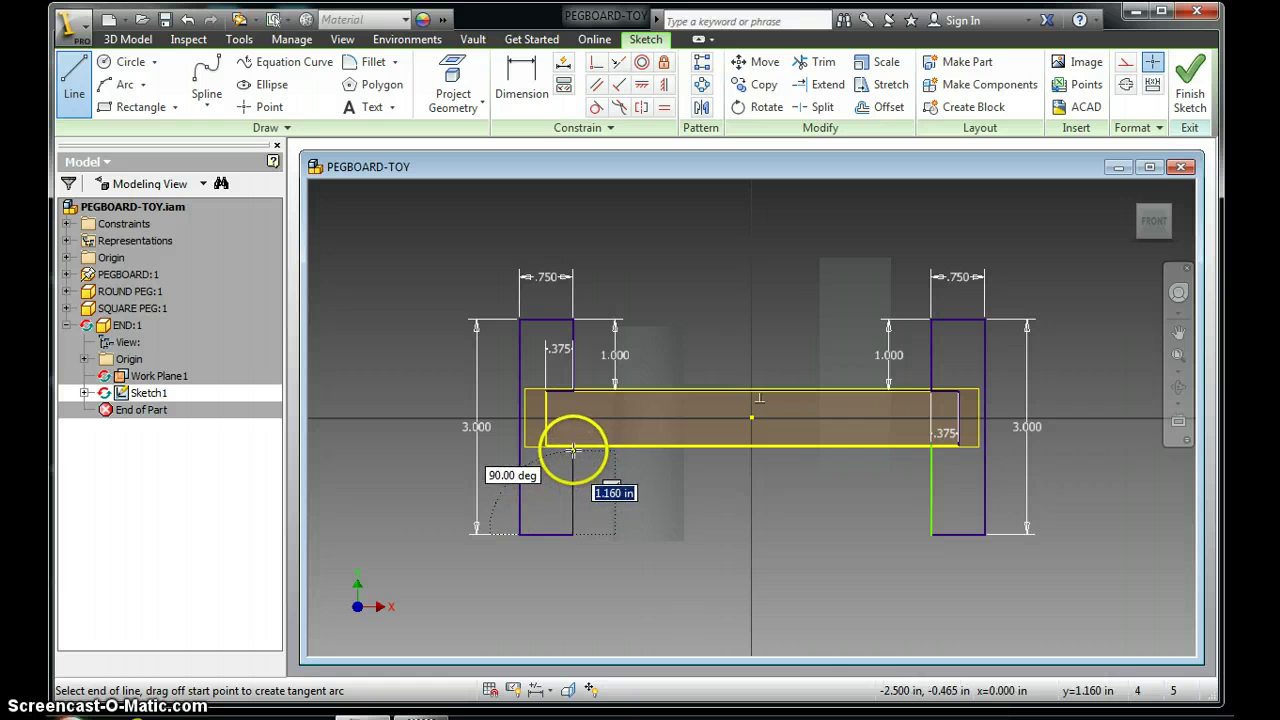
pyautogui.click(573, 447)
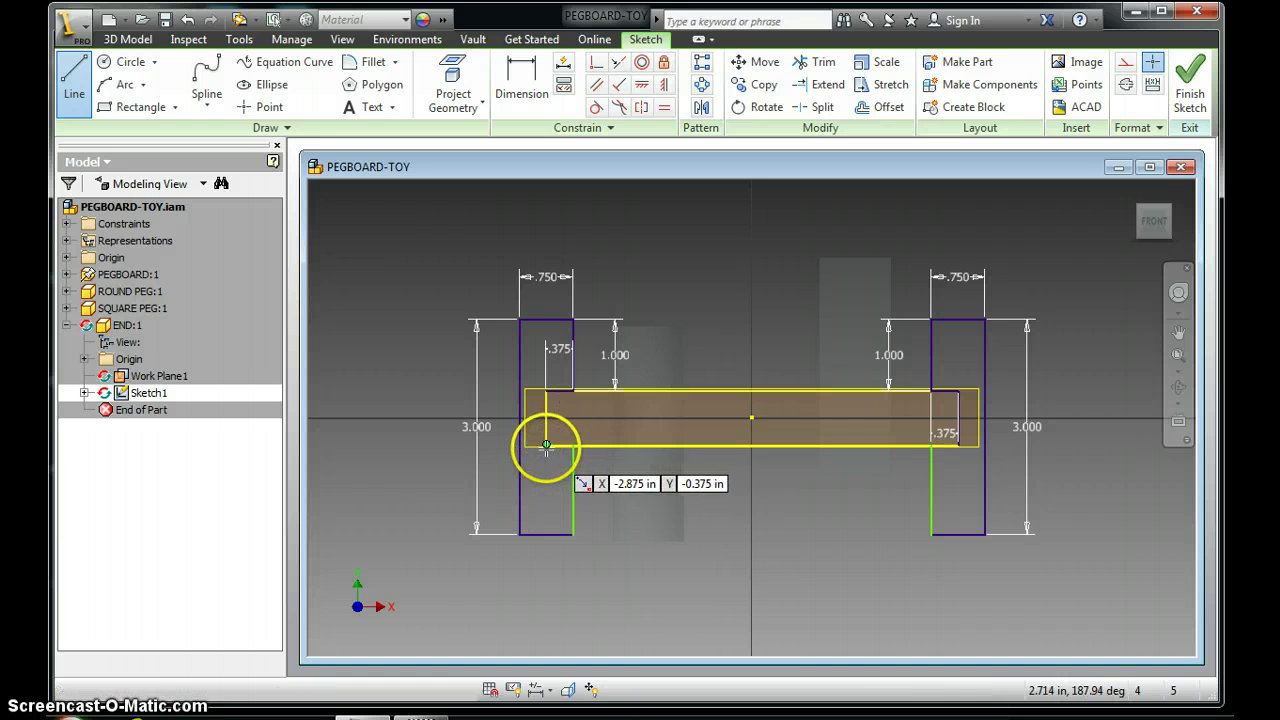
pyautogui.press('Escape')
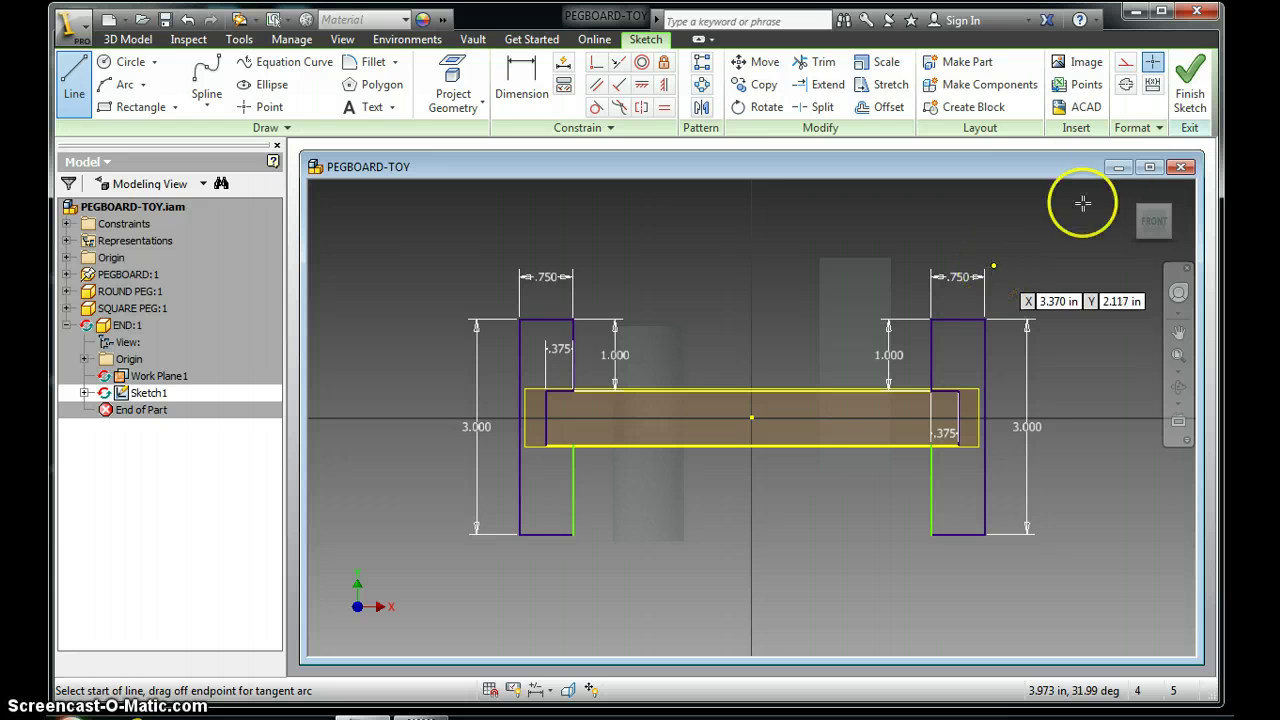
pyautogui.click(1190, 93)
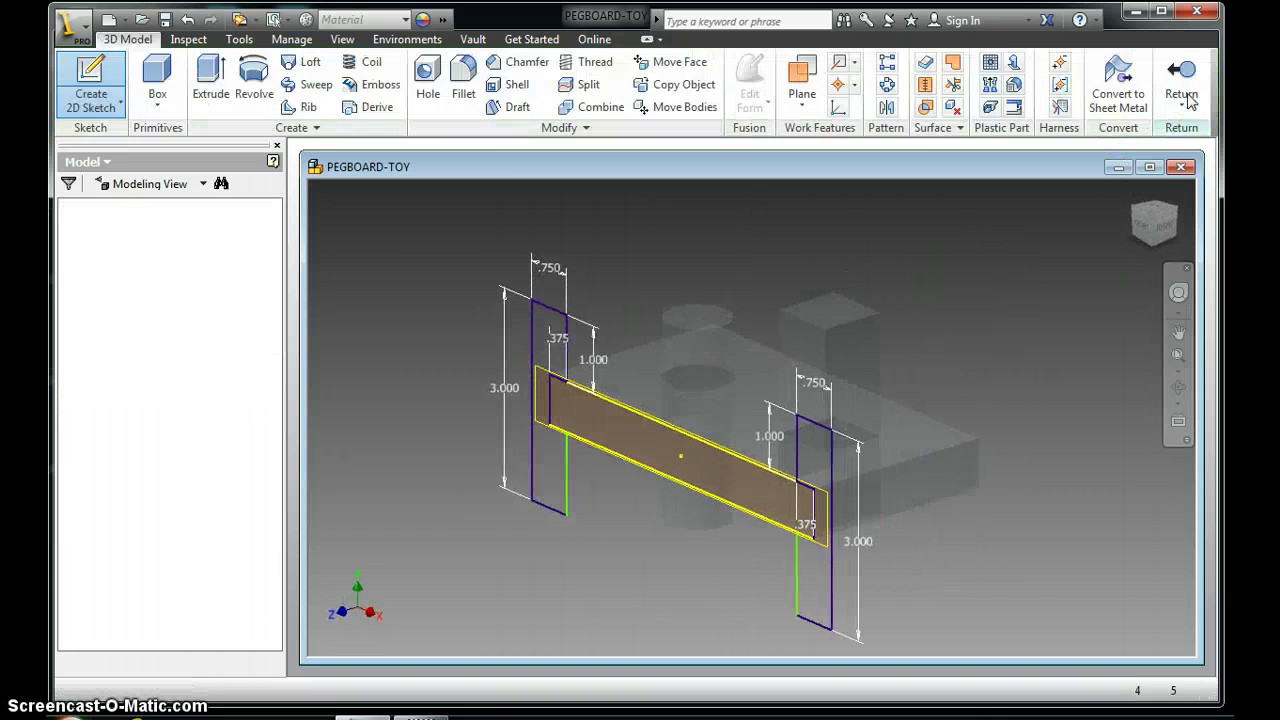
pyautogui.click(212, 92)
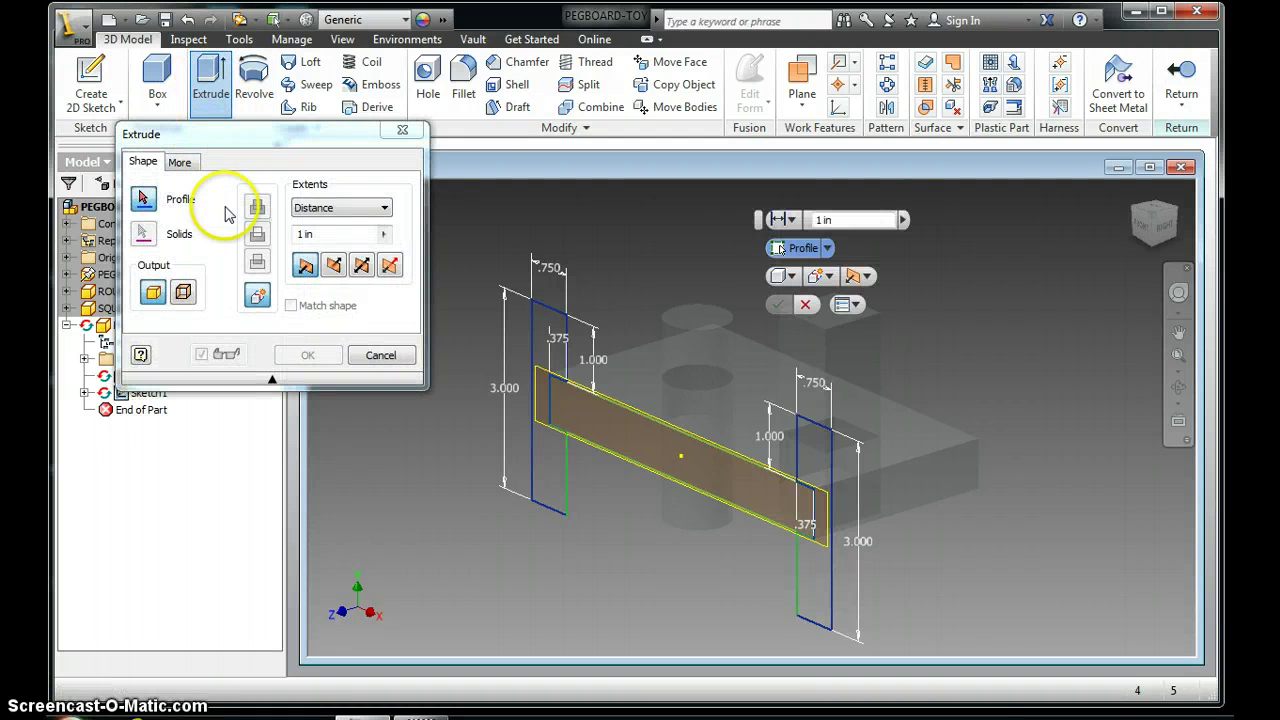
# - Extrude both leg profiles 3 inches in the flipped direction to create Extrusion1
pyautogui.click(146, 202)
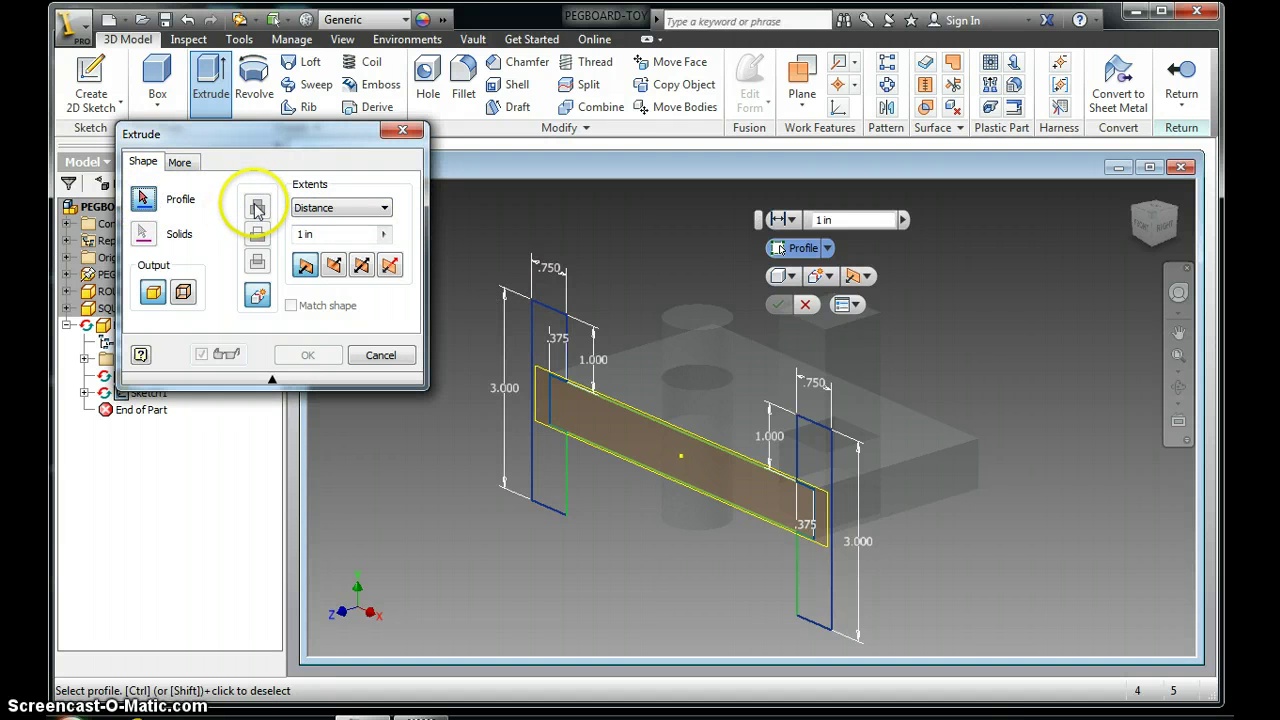
pyautogui.click(337, 268)
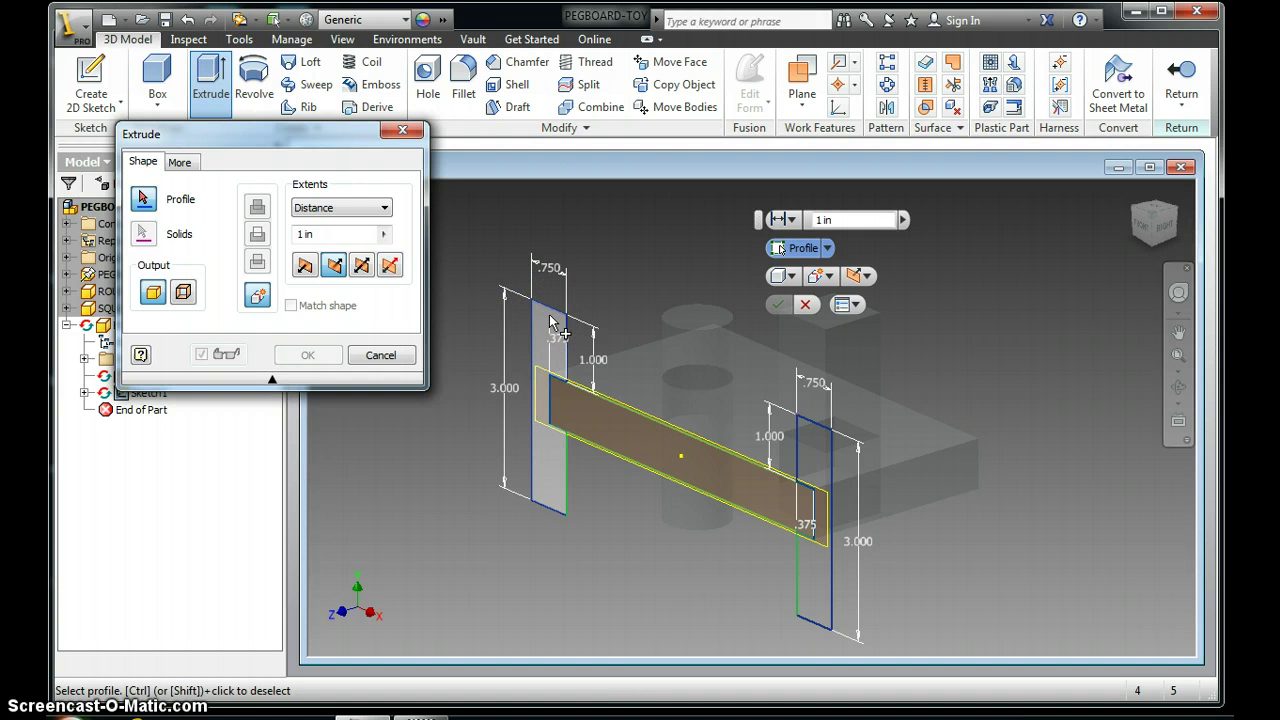
pyautogui.moveTo(340, 233); pyautogui.dragTo(279, 232)
pyautogui.write('3')
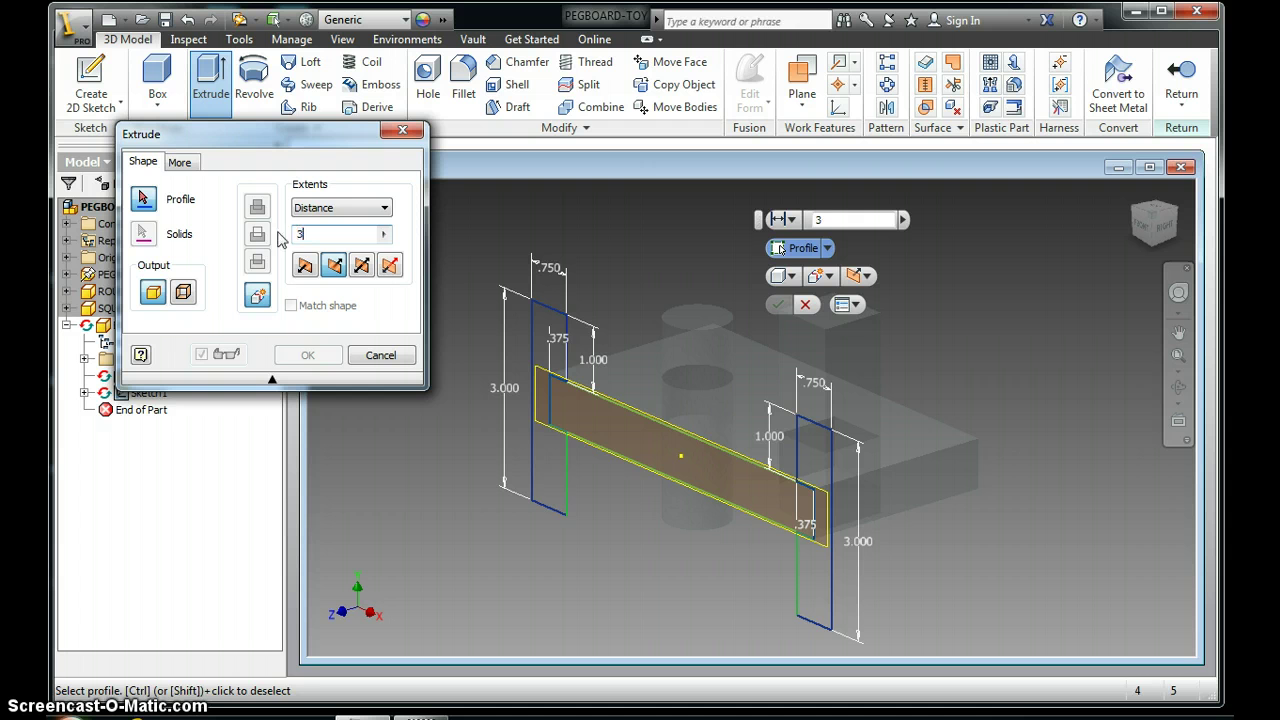
pyautogui.click(281, 236)
pyautogui.click(346, 268)
pyautogui.click(551, 335)
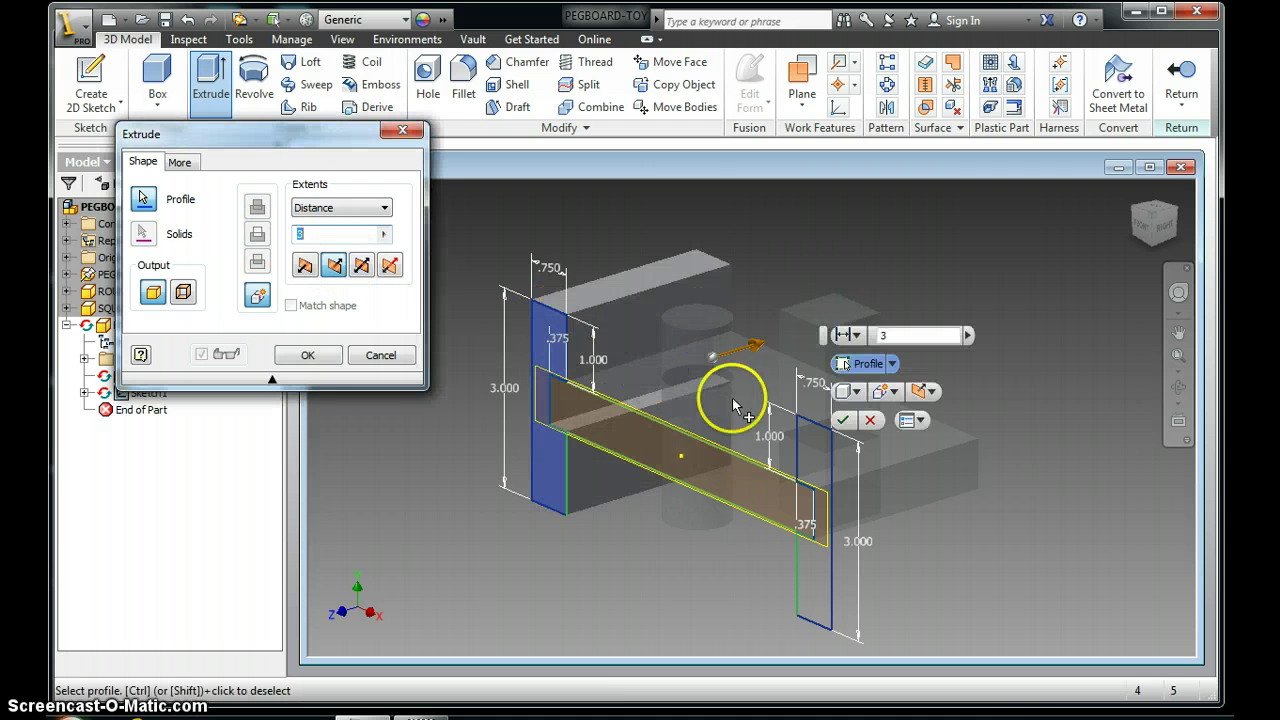
pyautogui.click(815, 430)
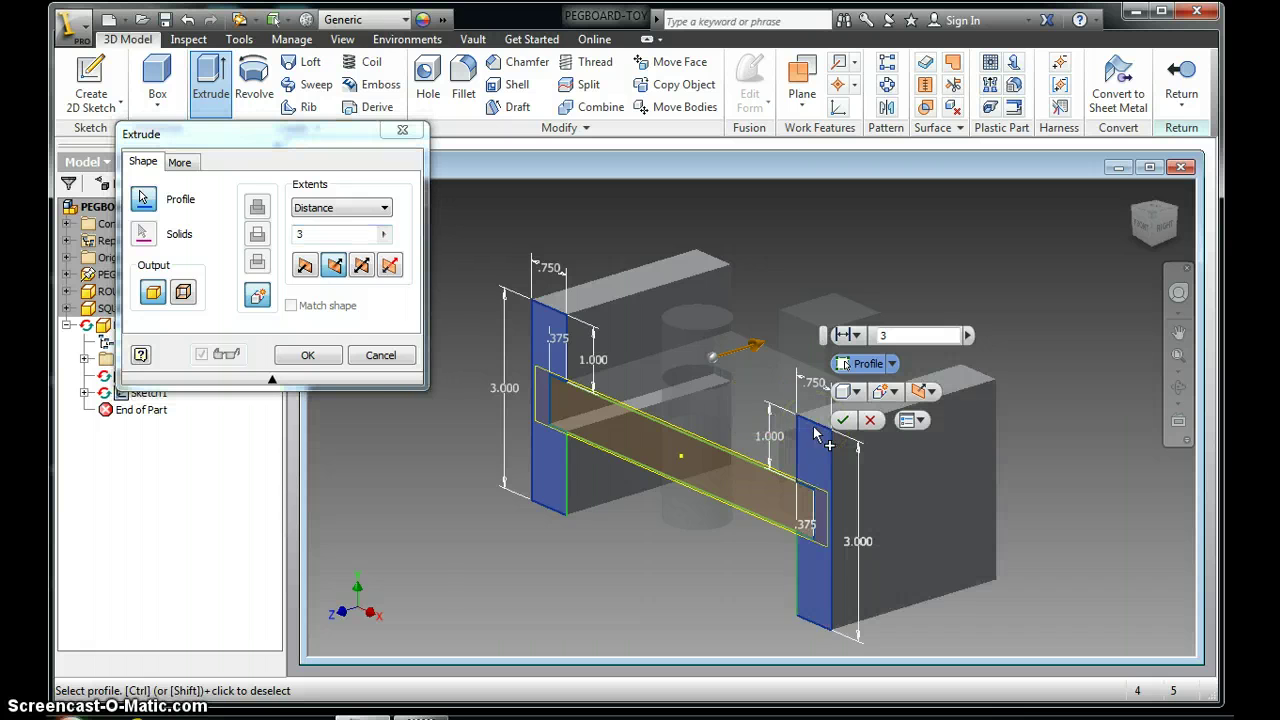
pyautogui.click(312, 357)
pyautogui.click(310, 358)
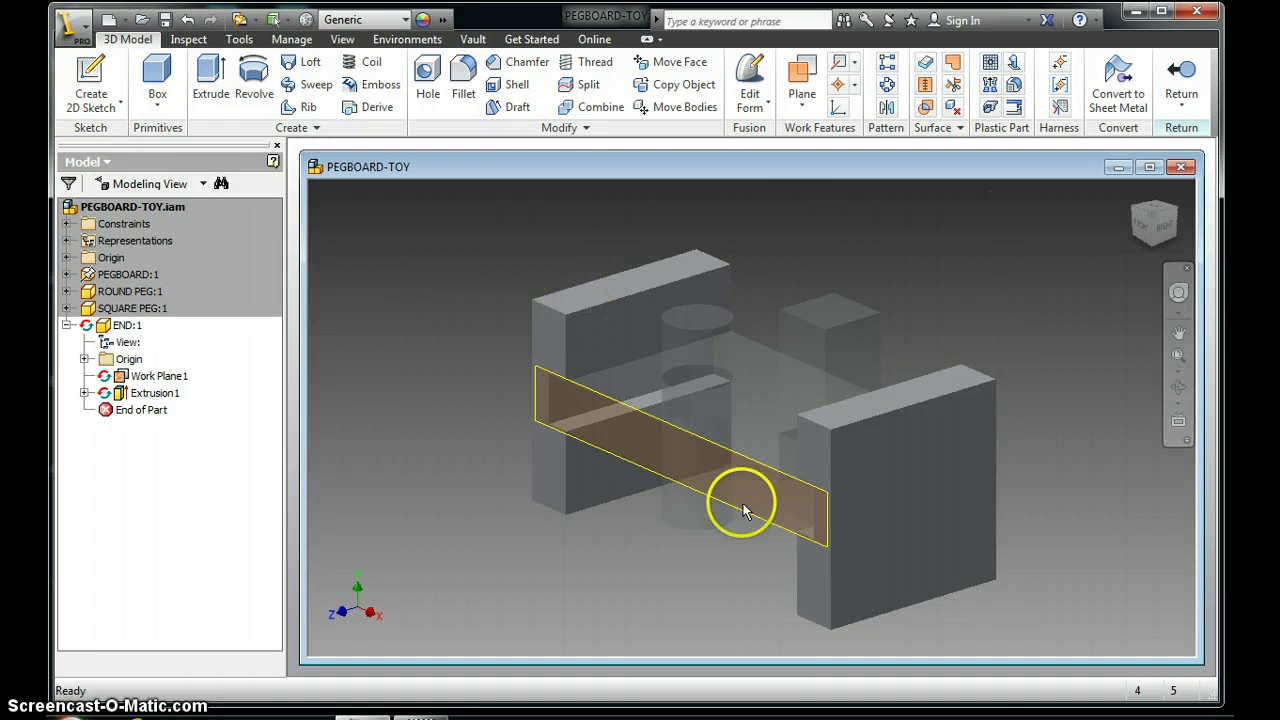
# - Return to the assembly and turn off visibility of END's Work Plane1
pyautogui.click(1198, 117)
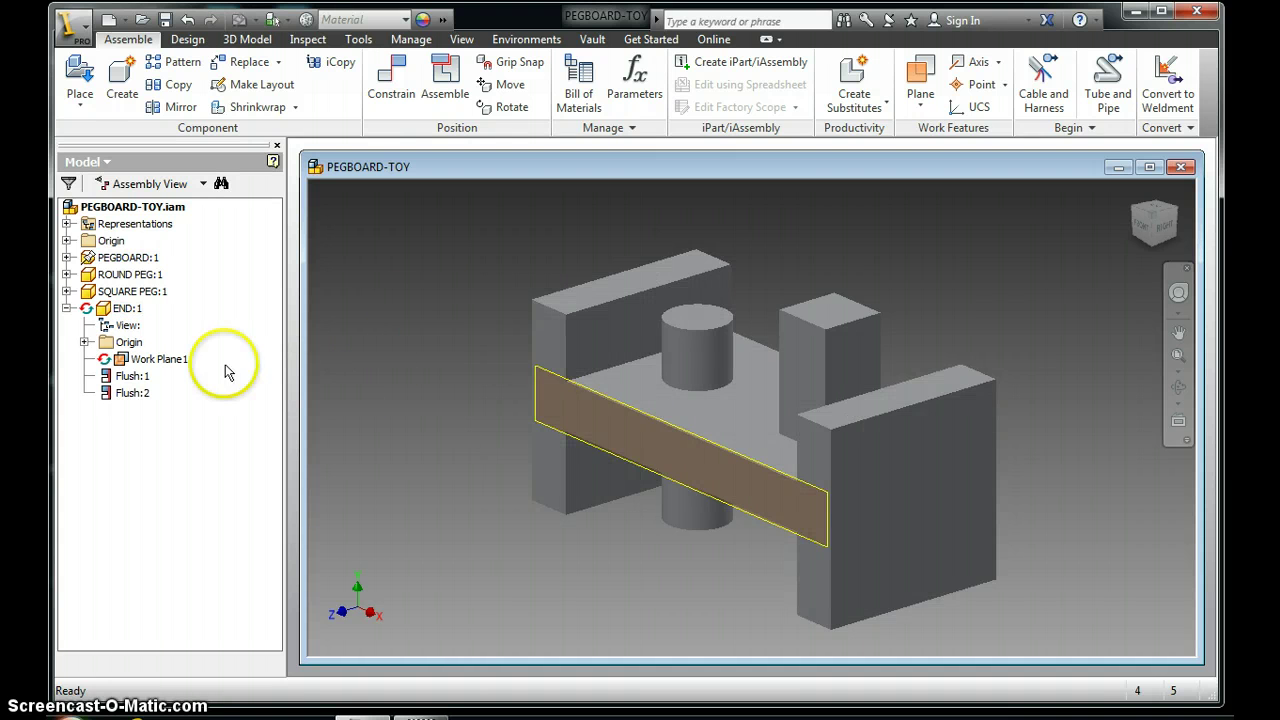
pyautogui.click(186, 362)
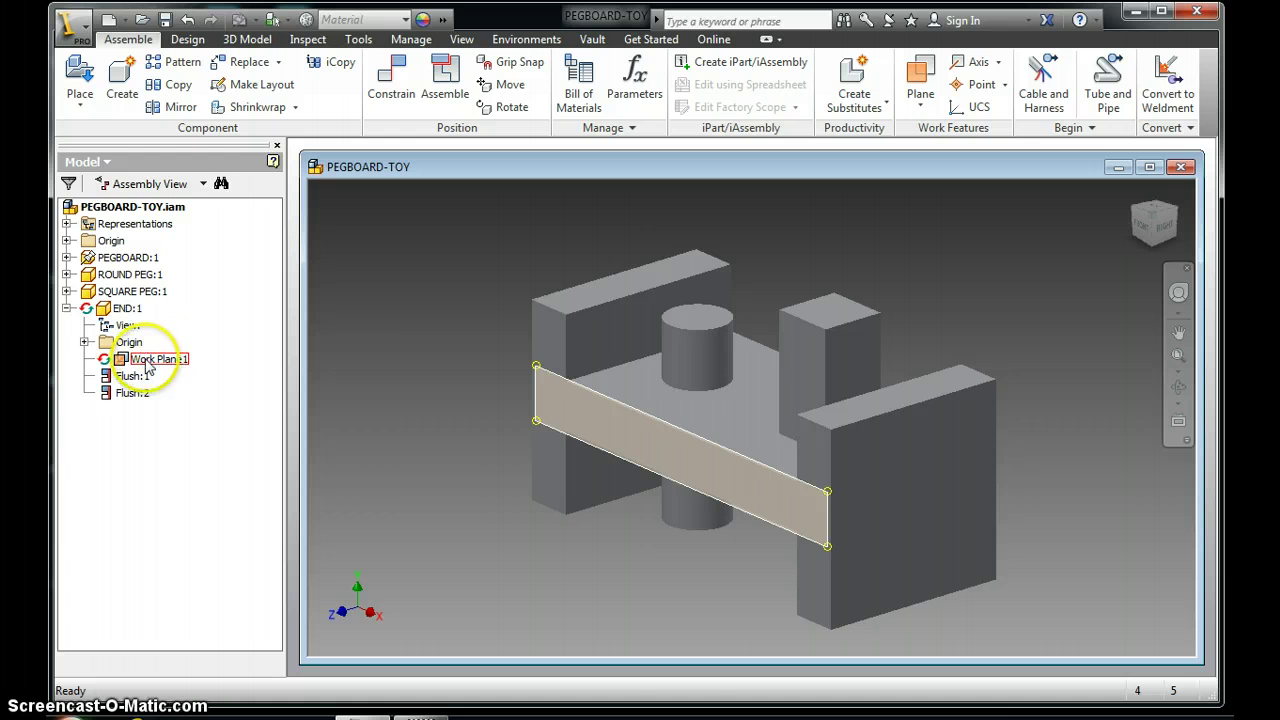
pyautogui.rightClick(147, 366)
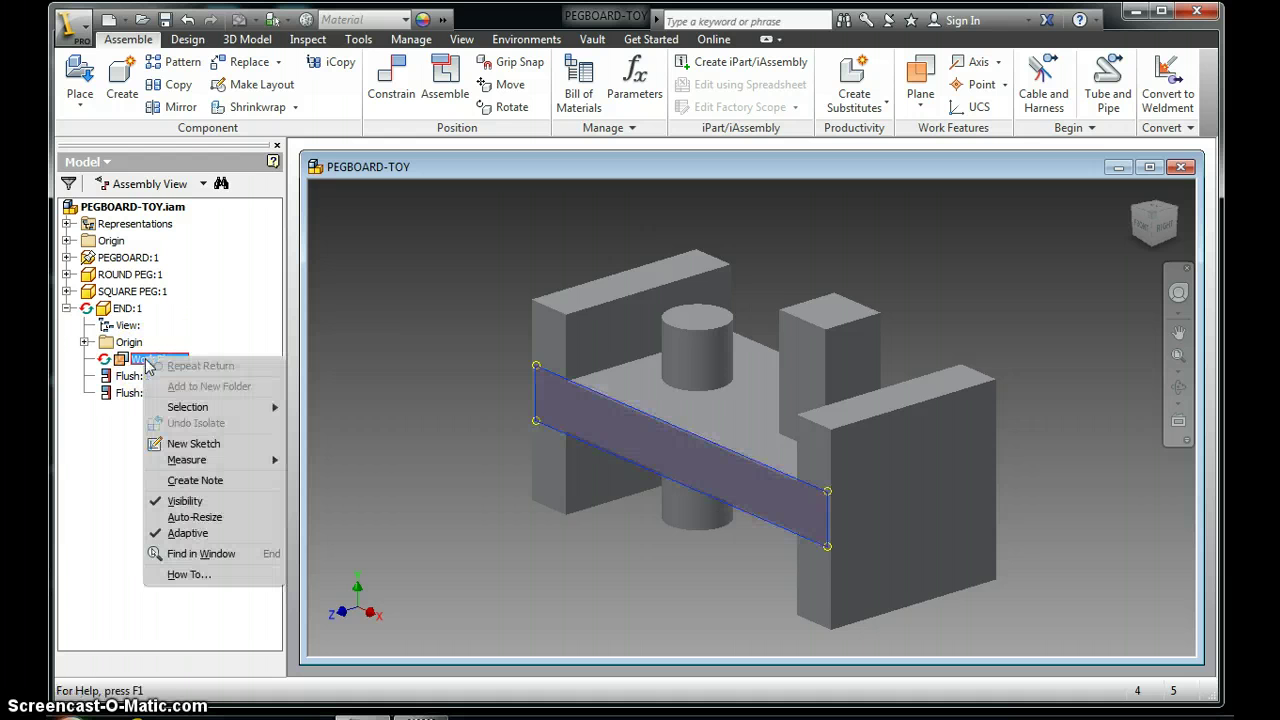
pyautogui.click(182, 502)
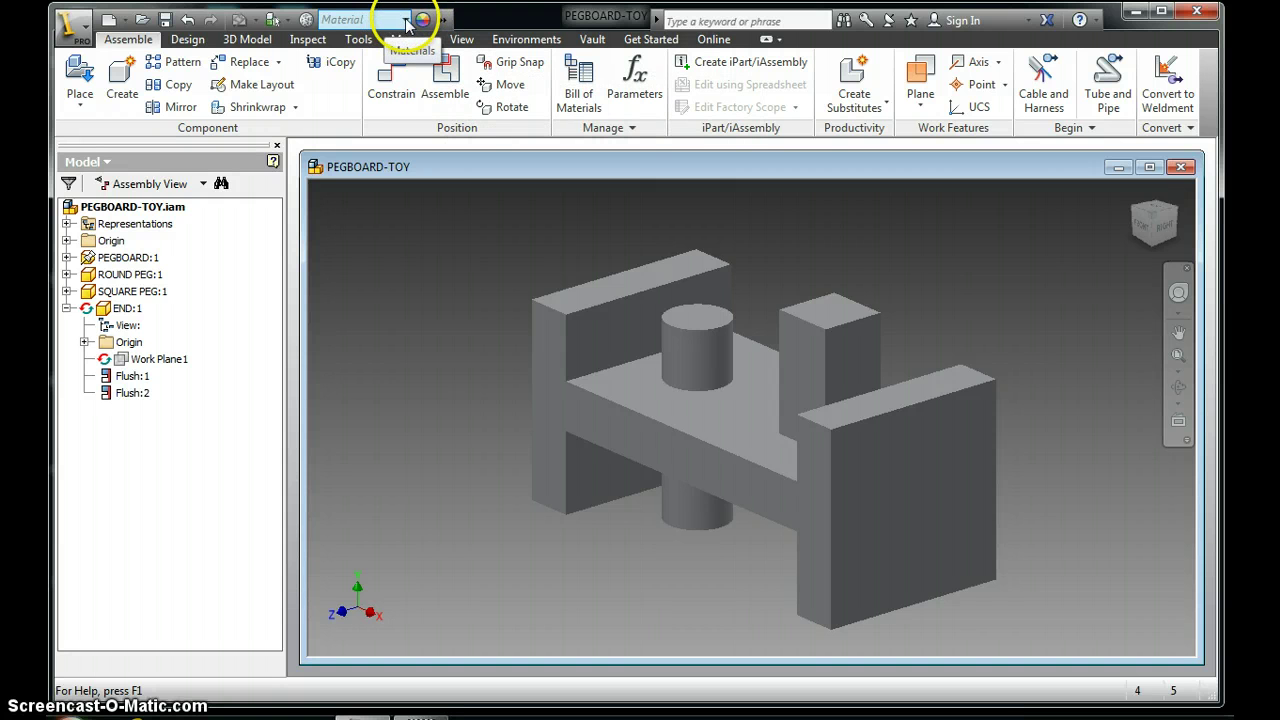
# - Give the round peg Wood (Walnut) material after briefly trying Steel, Mild
pyautogui.click(700, 347)
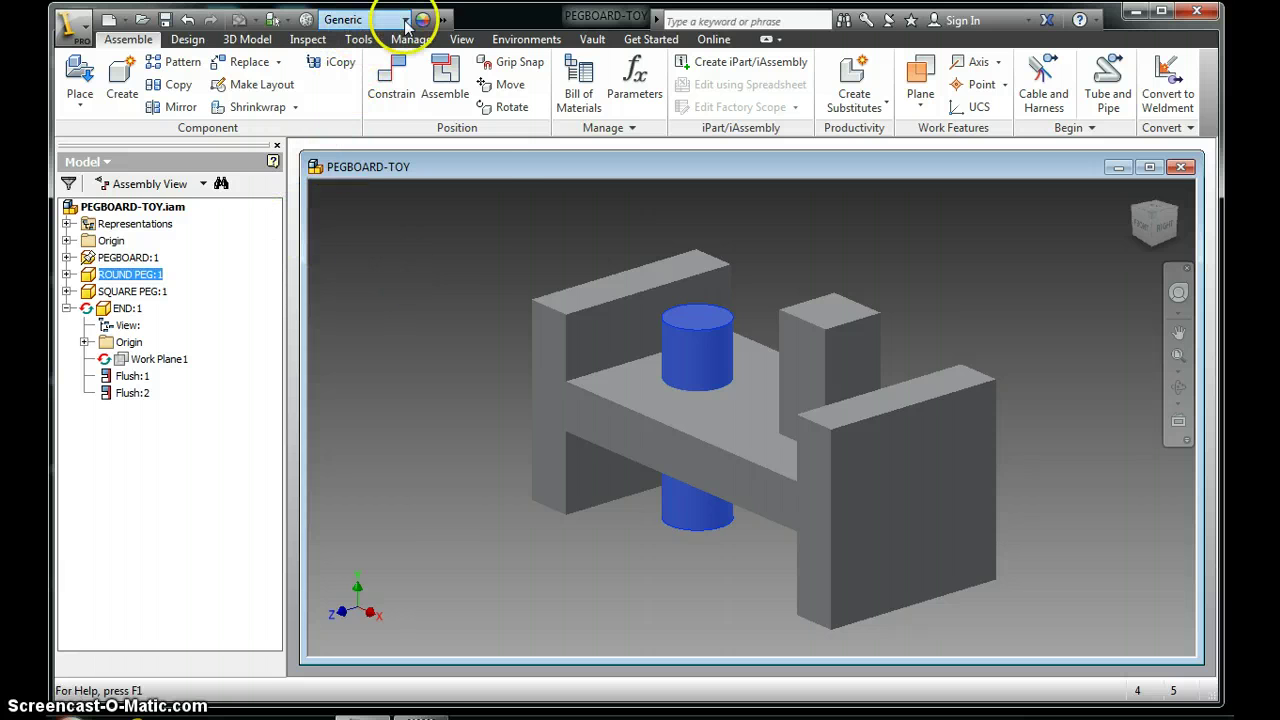
pyautogui.click(406, 22)
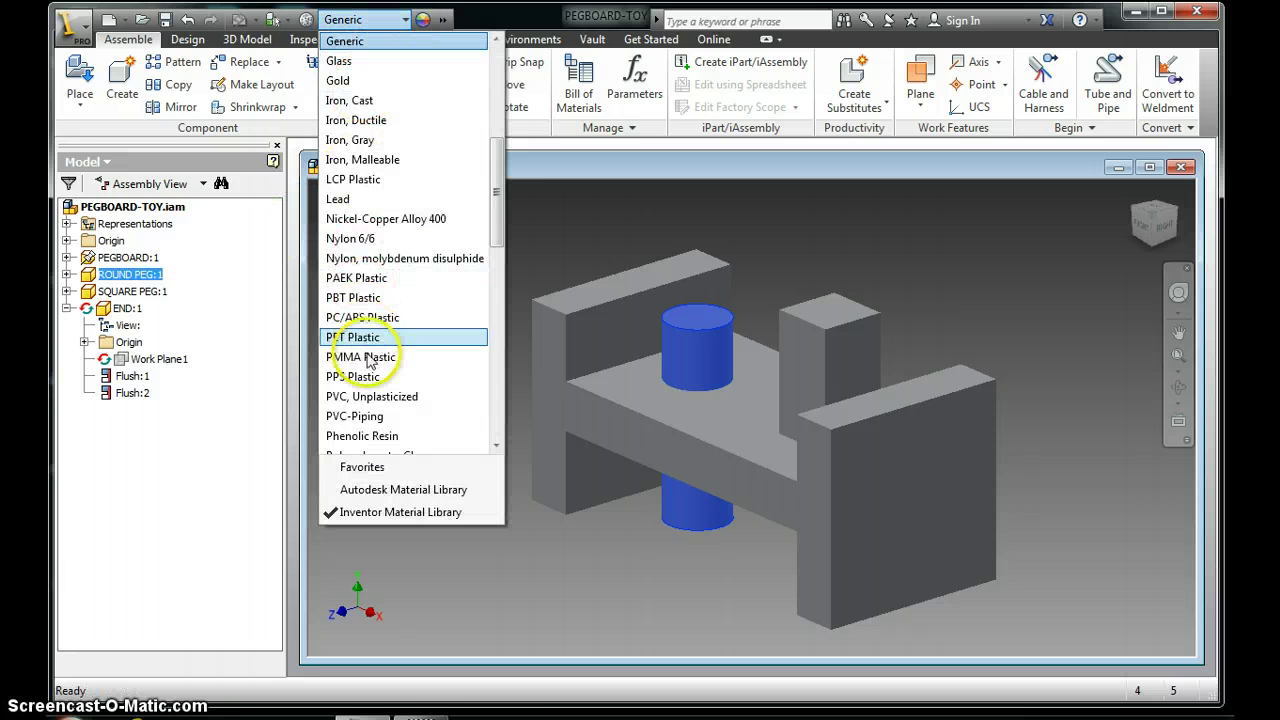
pyautogui.scroll(-2, 497, 220)
pyautogui.moveTo(497, 250); pyautogui.dragTo(494, 320)
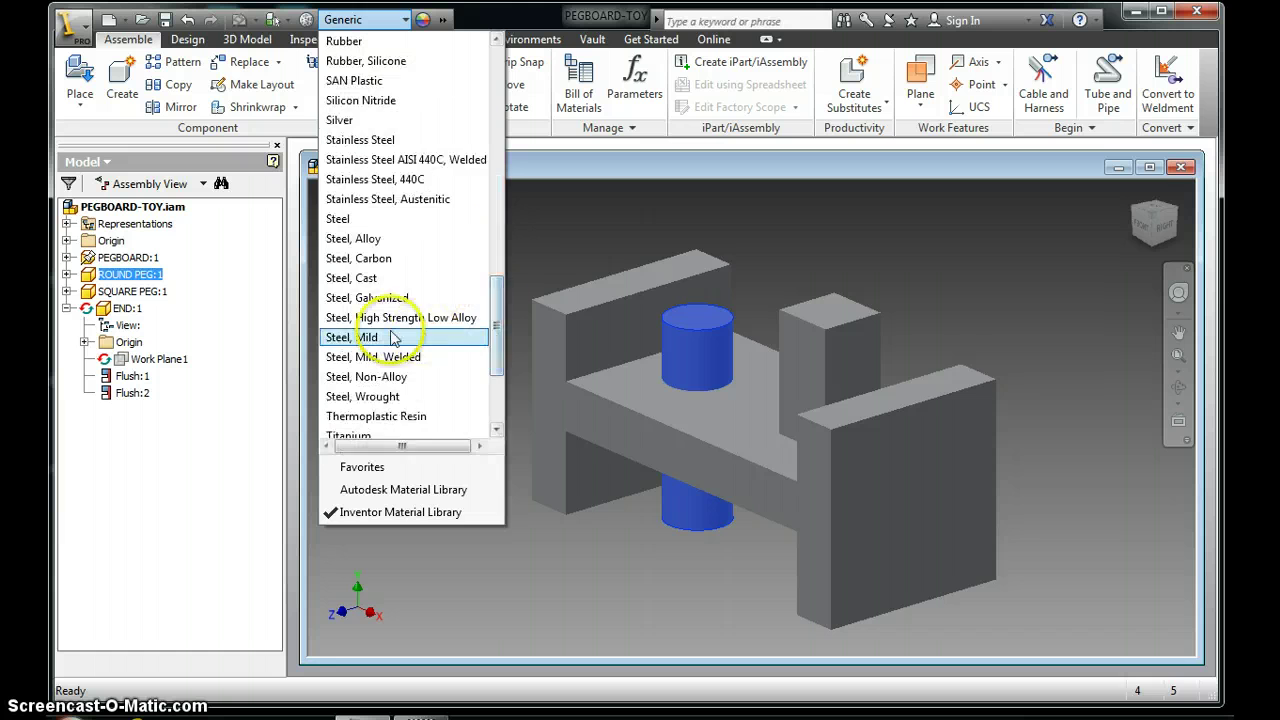
pyautogui.click(335, 331)
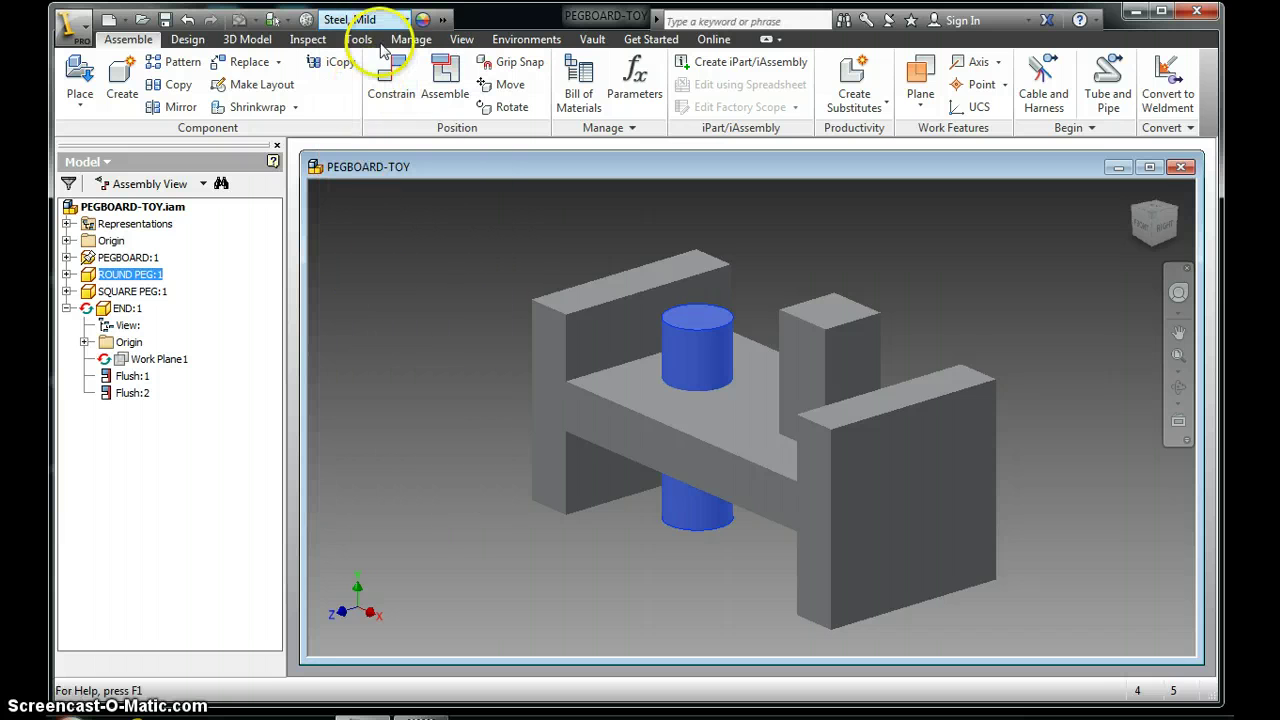
pyautogui.click(405, 25)
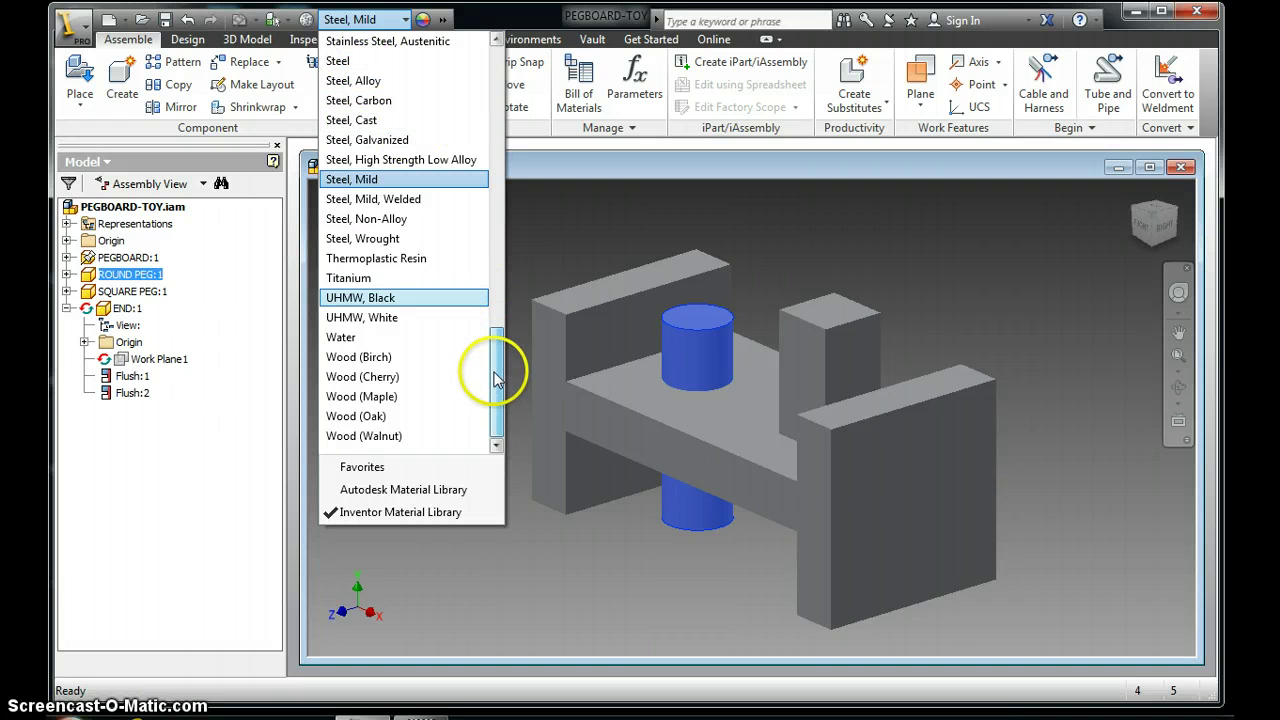
pyautogui.click(375, 437)
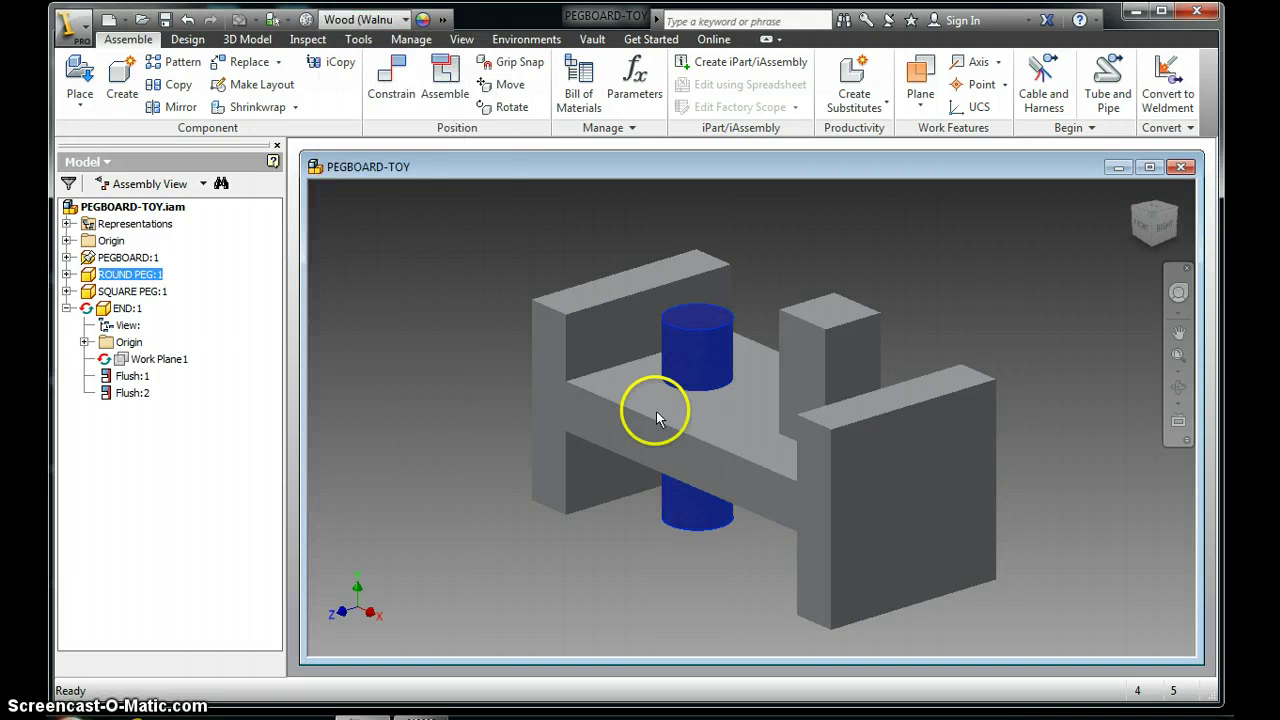
# - Make the square peg Nylon 6/6 and the END legs Nickel-Copper Alloy 400
pyautogui.click(837, 358)
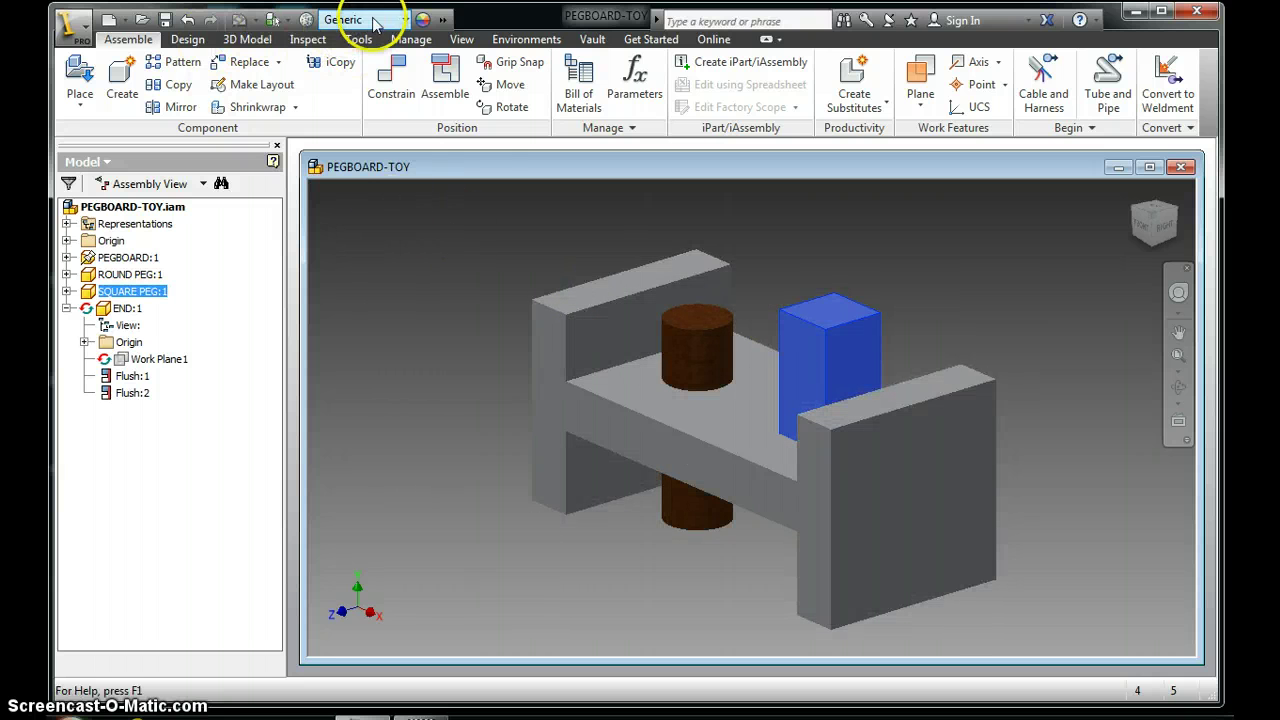
pyautogui.click(405, 22)
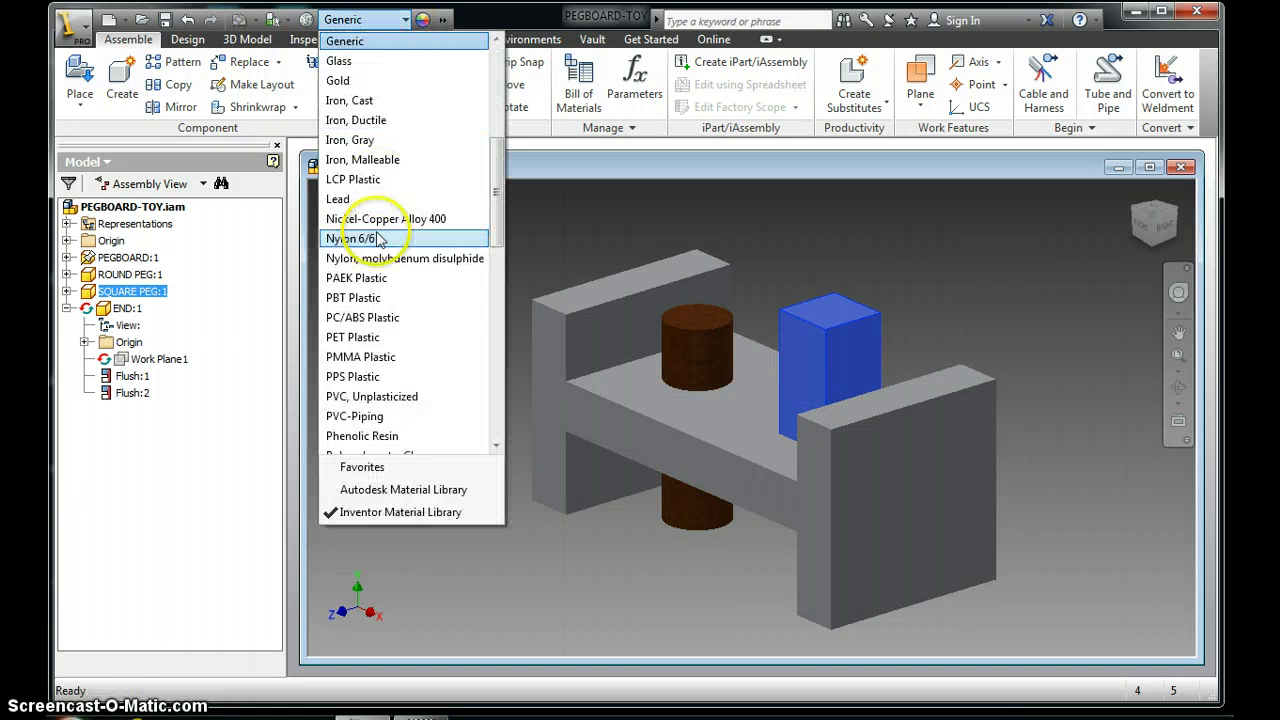
pyautogui.click(378, 237)
pyautogui.click(565, 340)
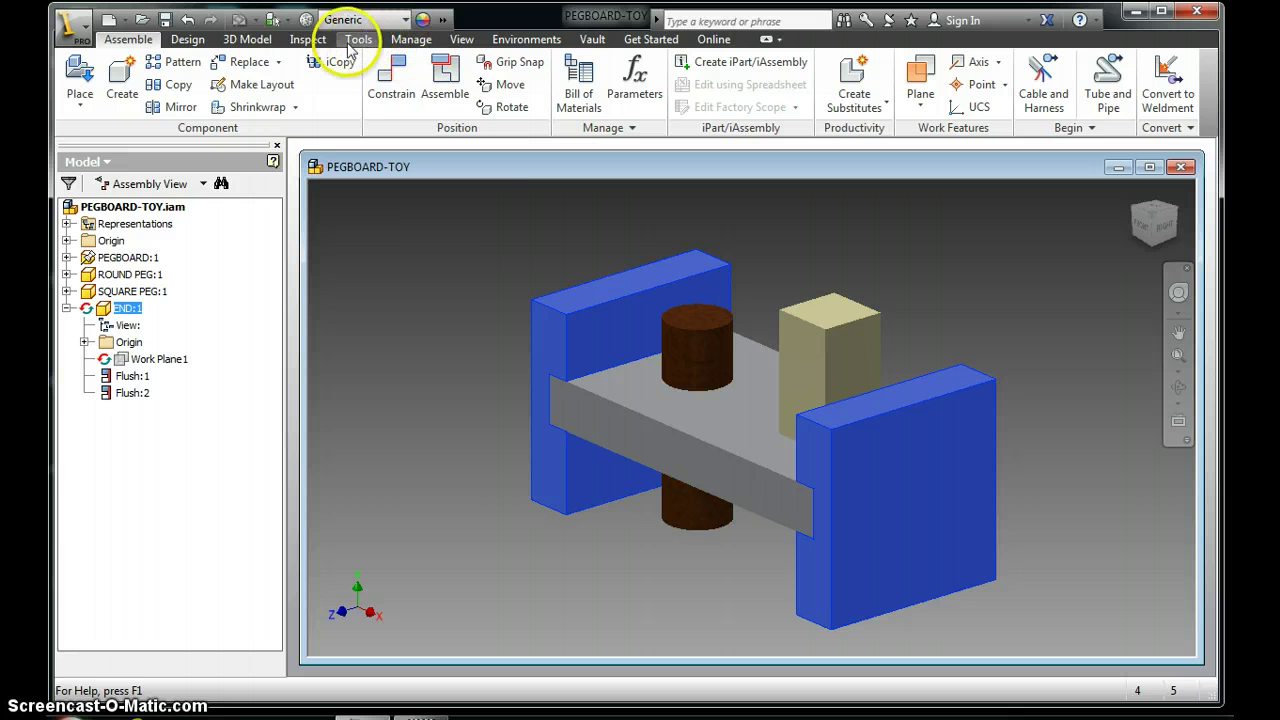
pyautogui.click(345, 19)
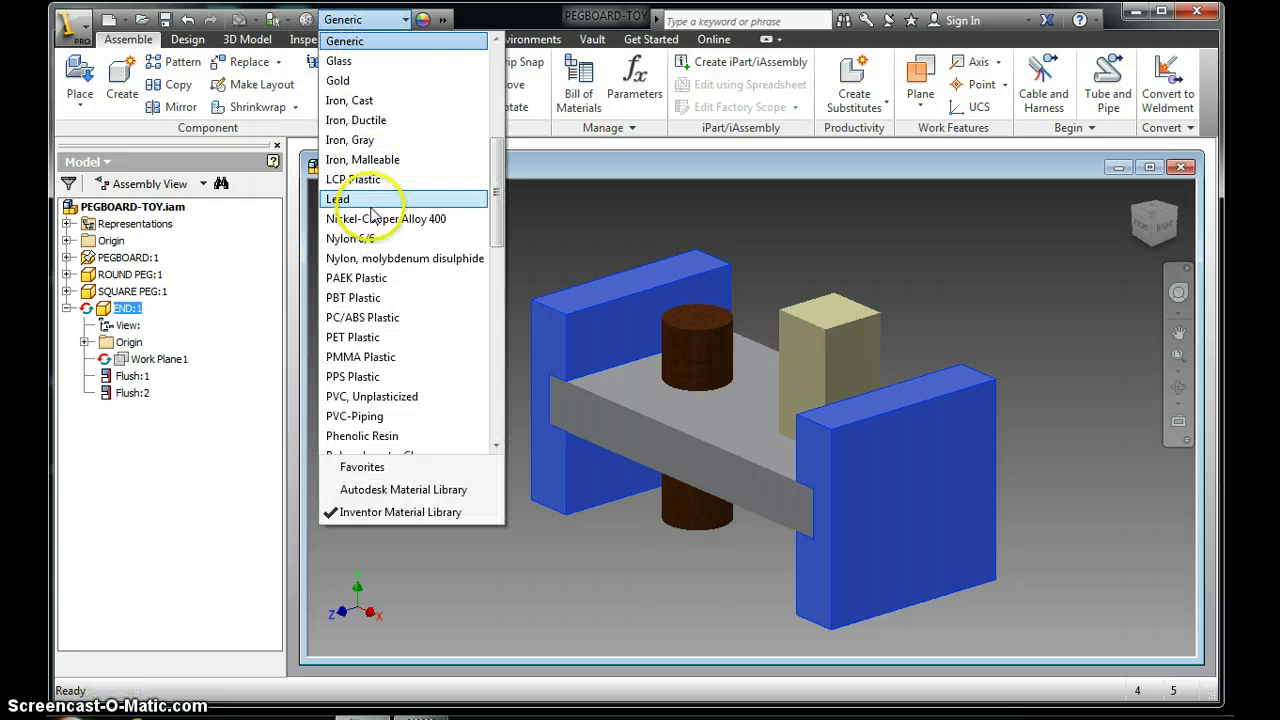
pyautogui.click(370, 218)
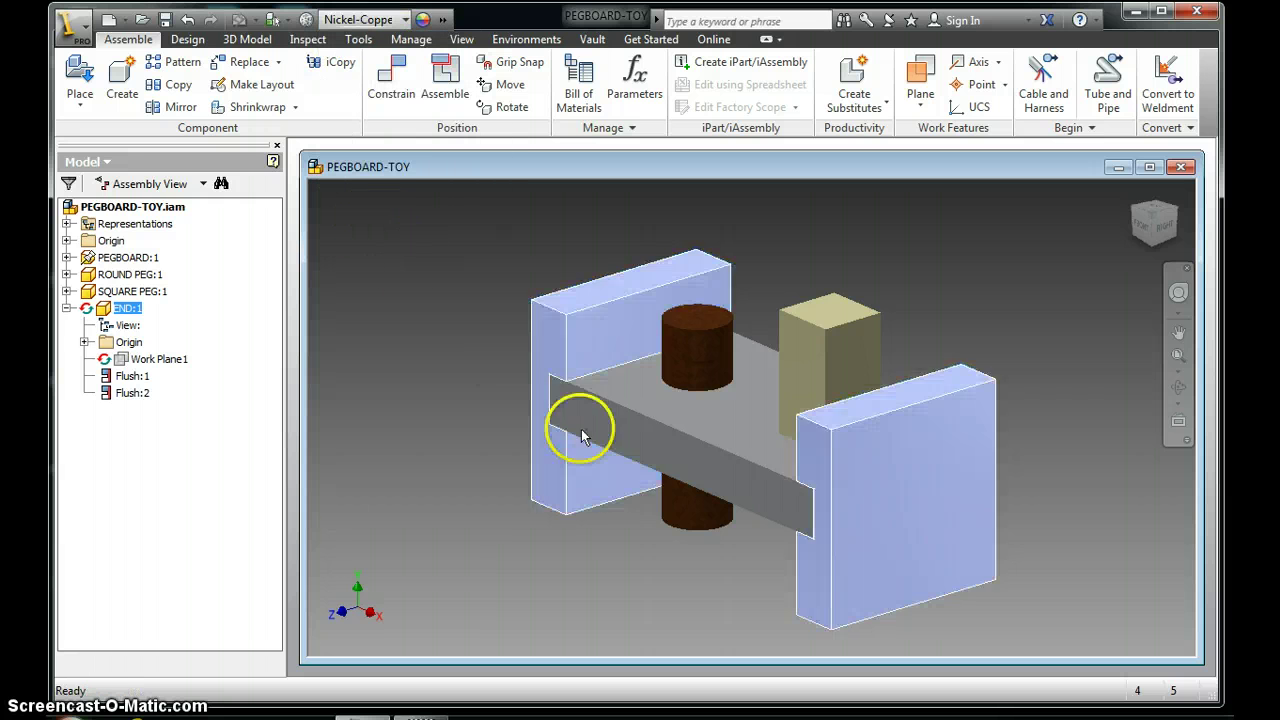
# - Select the pegboard and browse the material list for it
pyautogui.click(680, 440)
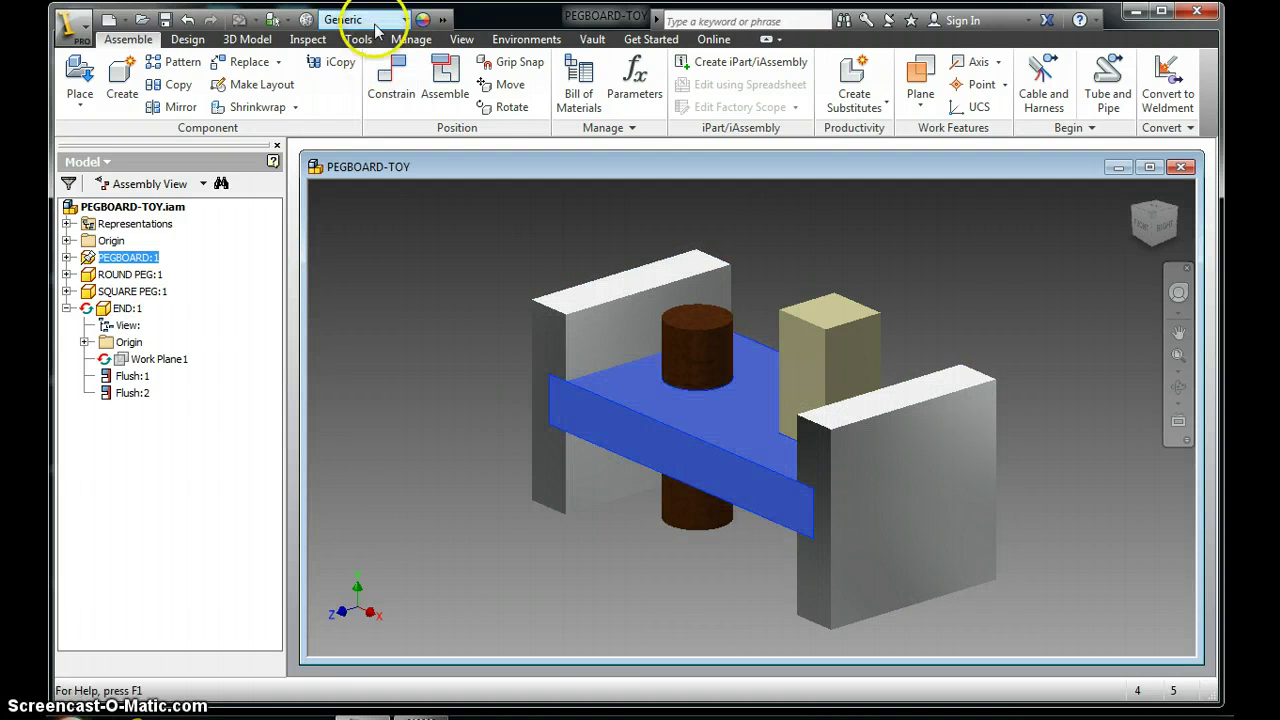
pyautogui.click(368, 20)
pyautogui.moveTo(491, 193)
pyautogui.mouseDown()
pyautogui.moveTo(503, 306)
pyautogui.moveTo(480, 415)
pyautogui.moveTo(490, 250)
pyautogui.mouseUp()
# - Apply the Clear - Green 1 appearance to the pegboard from the Appearance Browser
pyautogui.click(421, 28)
pyautogui.click(425, 22)
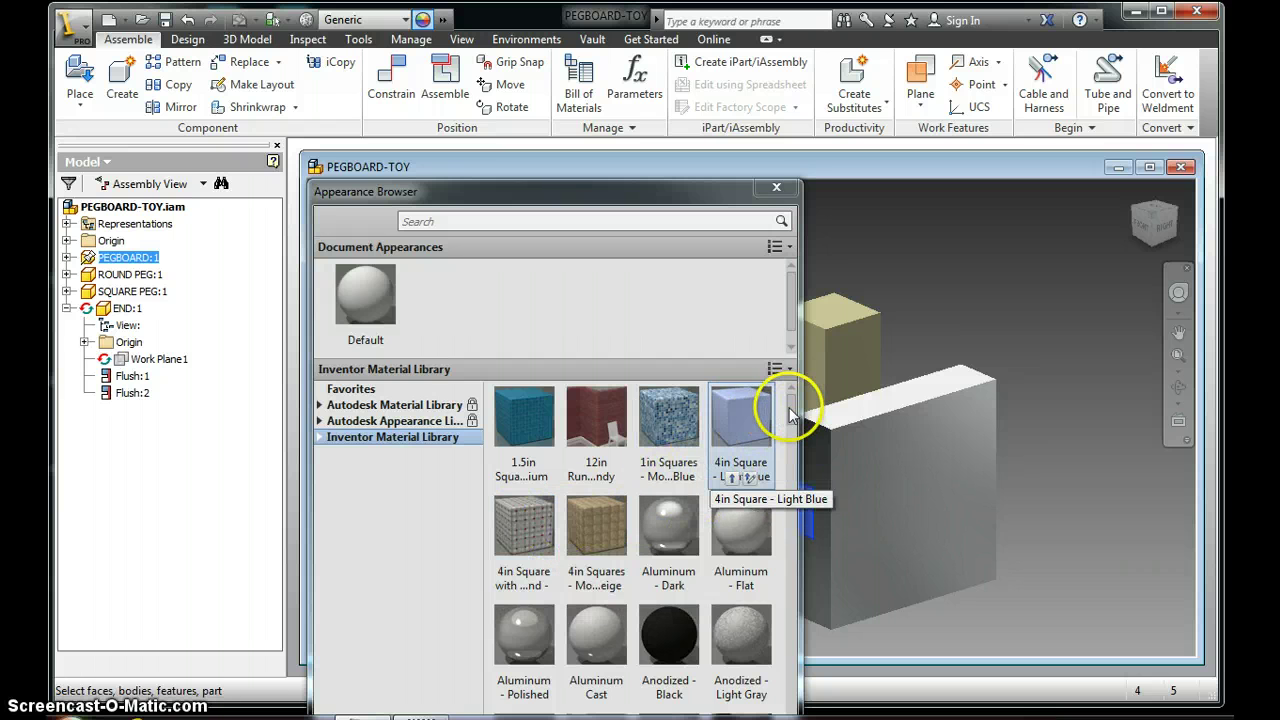
pyautogui.moveTo(790, 425); pyautogui.dragTo(790, 490)
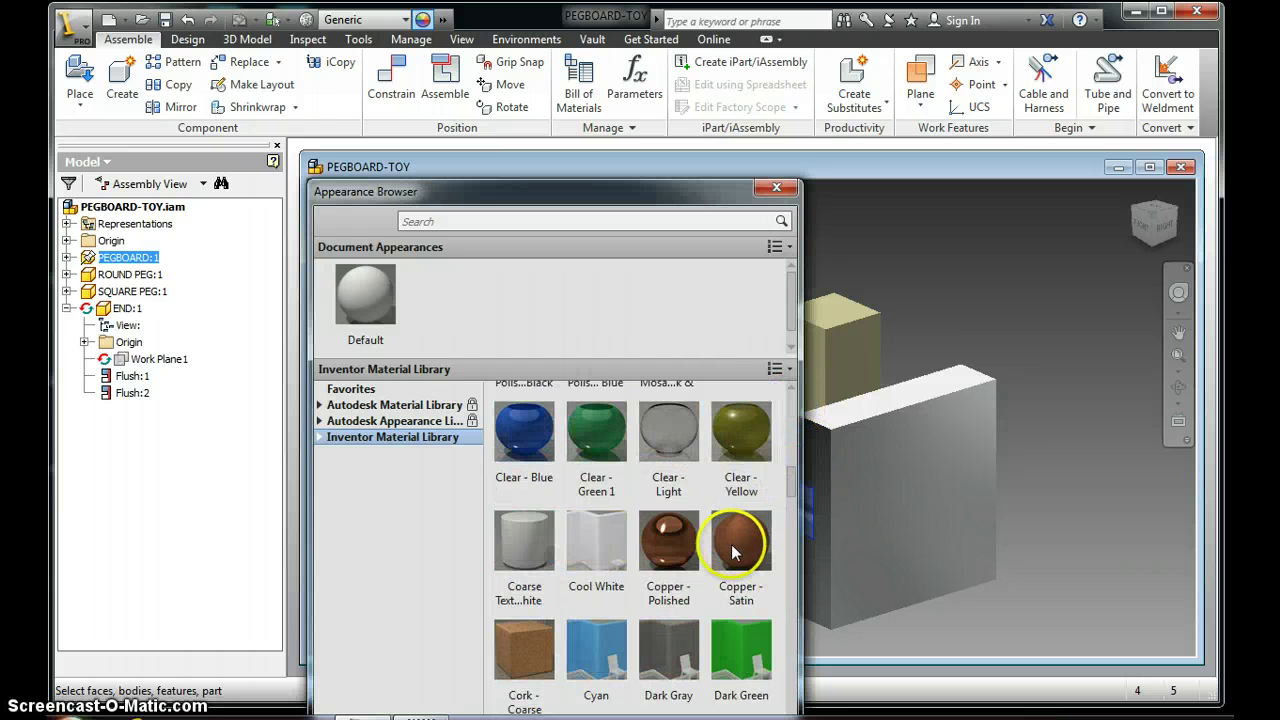
pyautogui.doubleClick(595, 449)
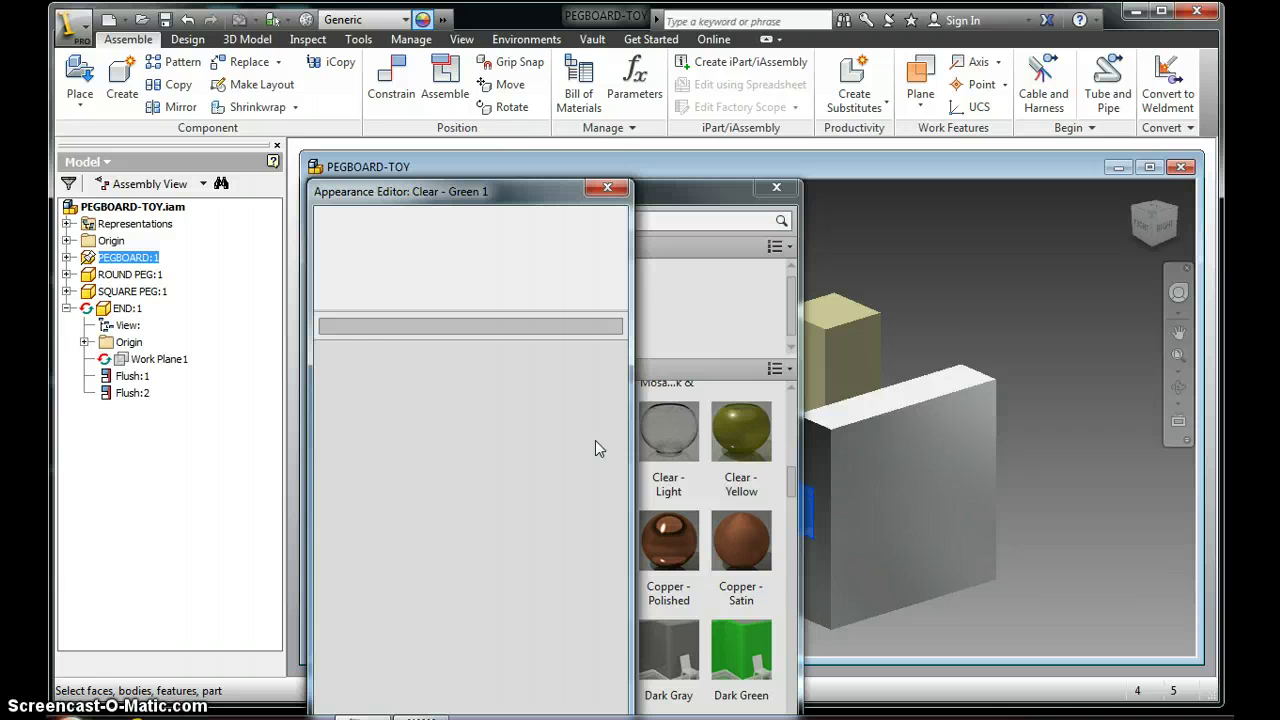
pyautogui.click(607, 187)
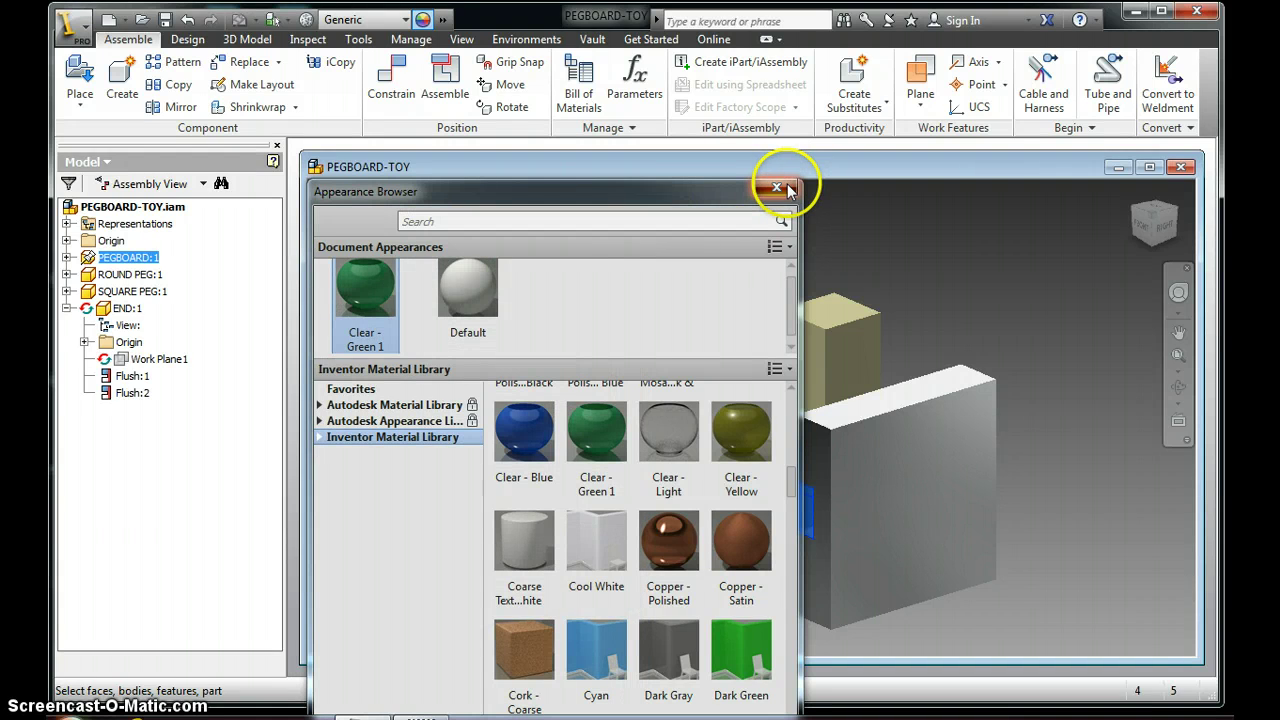
pyautogui.click(785, 188)
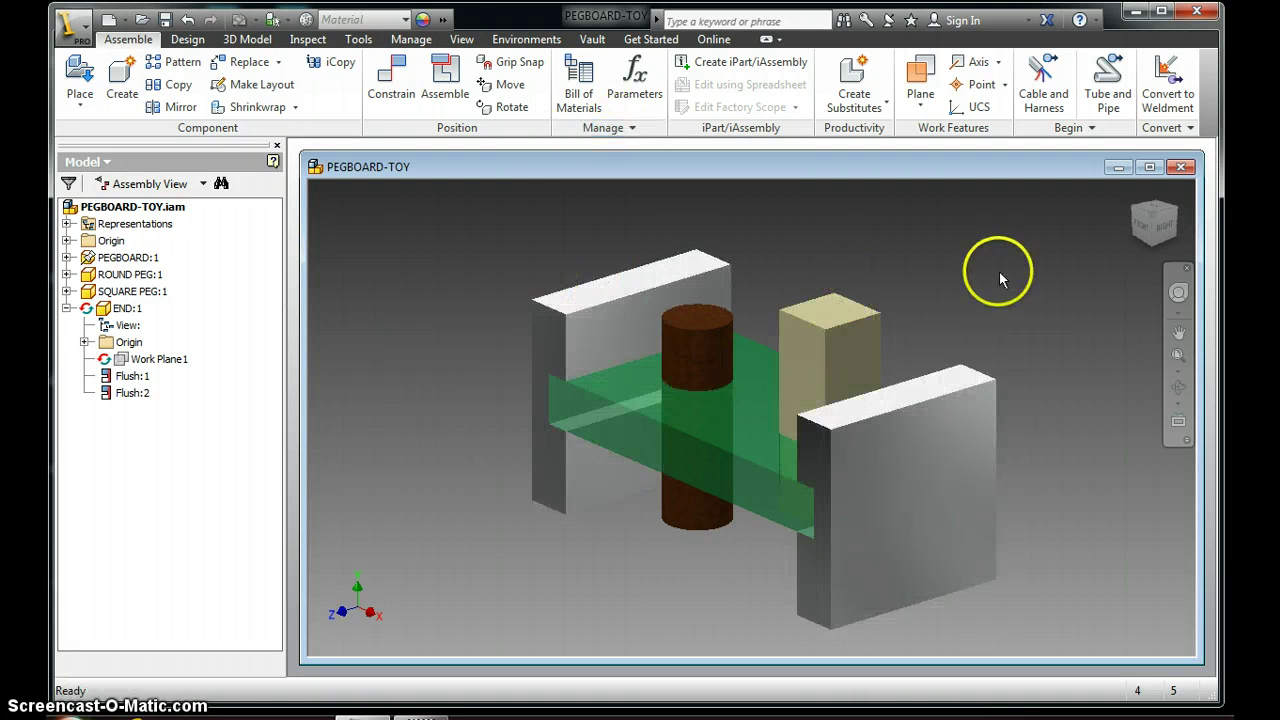
# - Drag the square and round pegs down through the green pegboard
pyautogui.moveTo(833, 342)
pyautogui.mouseDown()
pyautogui.moveTo(836, 522)
pyautogui.moveTo(814, 430)
pyautogui.mouseUp()
pyautogui.moveTo(700, 349)
pyautogui.mouseDown()
pyautogui.moveTo(693, 254)
pyautogui.moveTo(695, 382)
pyautogui.mouseUp()
pyautogui.moveTo(814, 409); pyautogui.dragTo(838, 352)
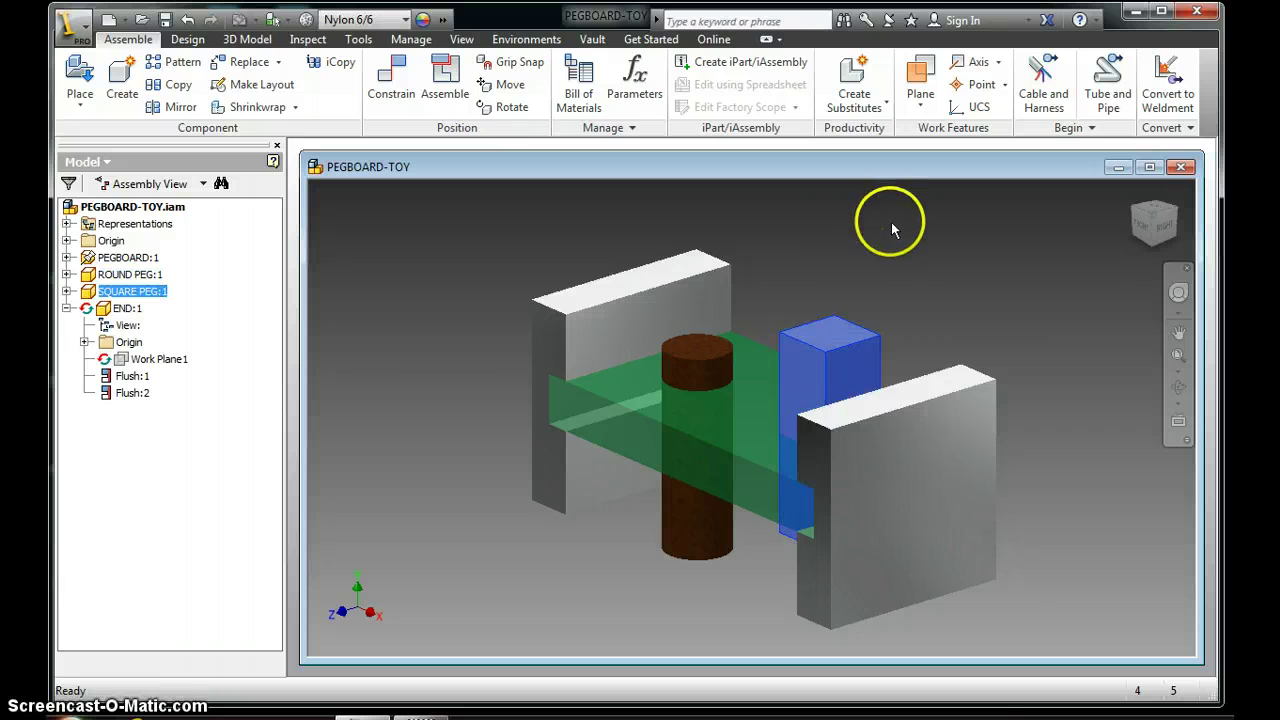
pyautogui.click(794, 194)
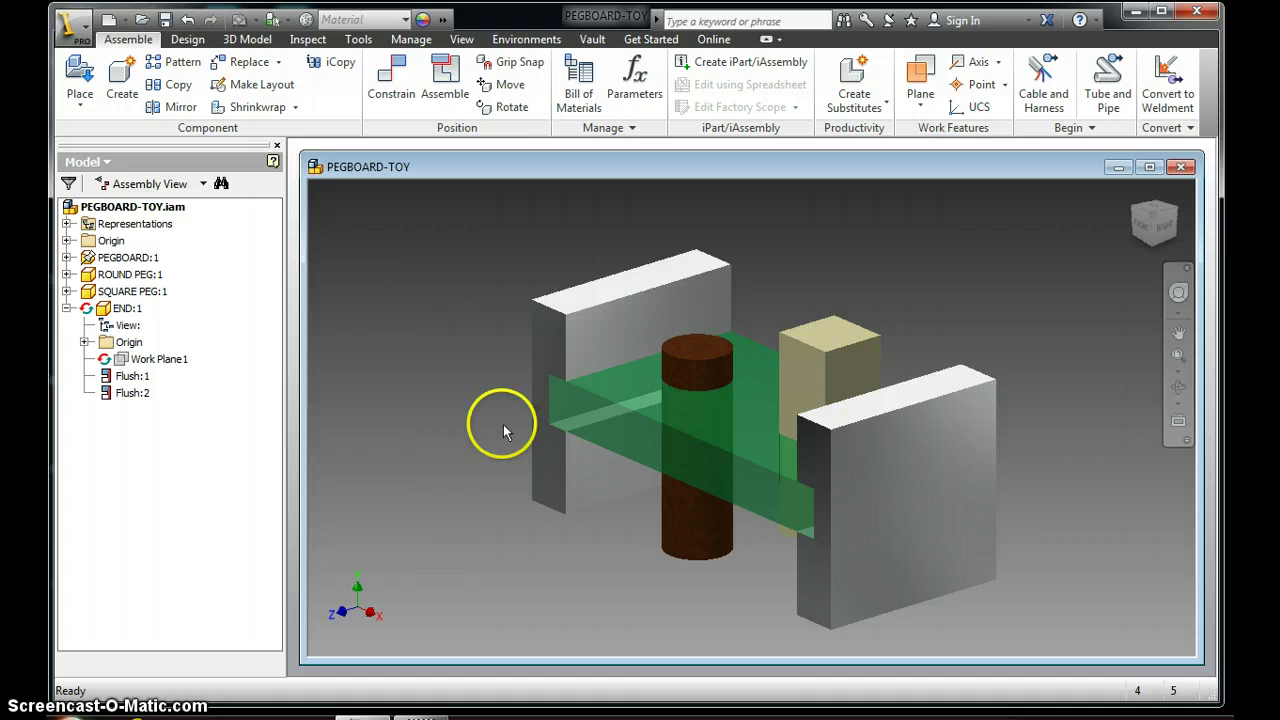
pyautogui.click(753, 391)
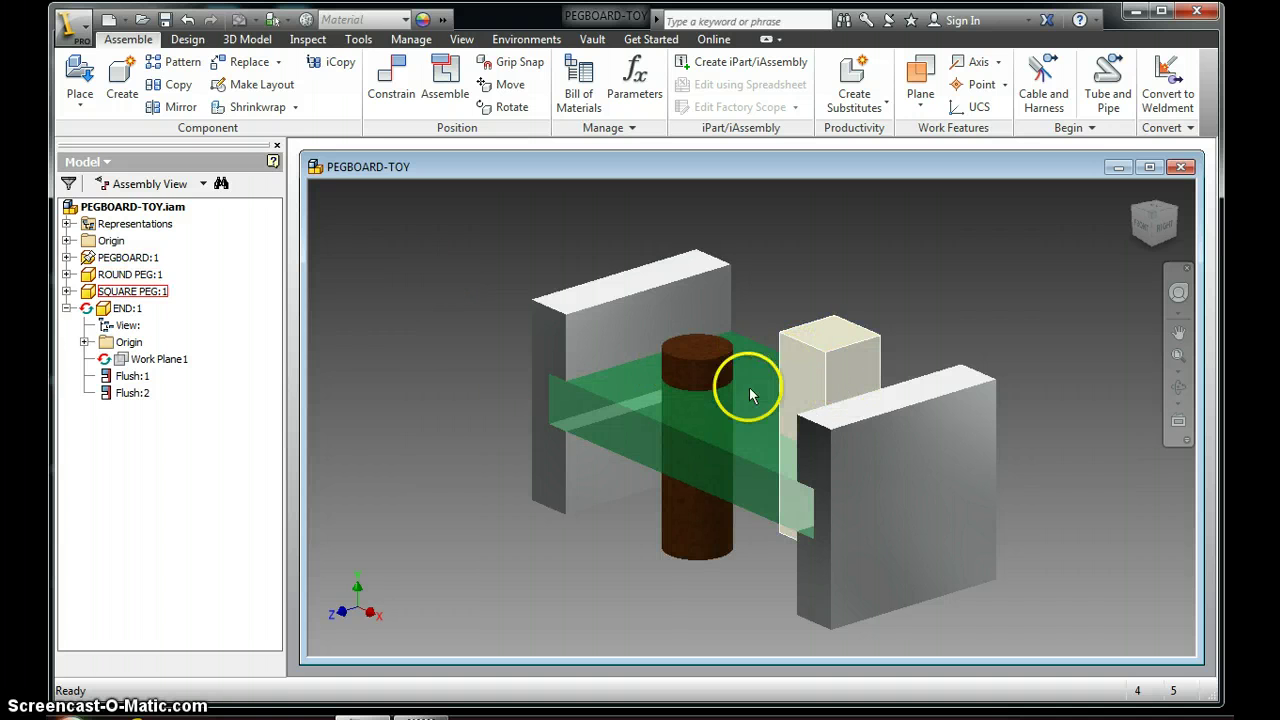
# - Attempt Save As under the existing PEGBOARD-TOY name, confirming the replacement
pyautogui.click(72, 26)
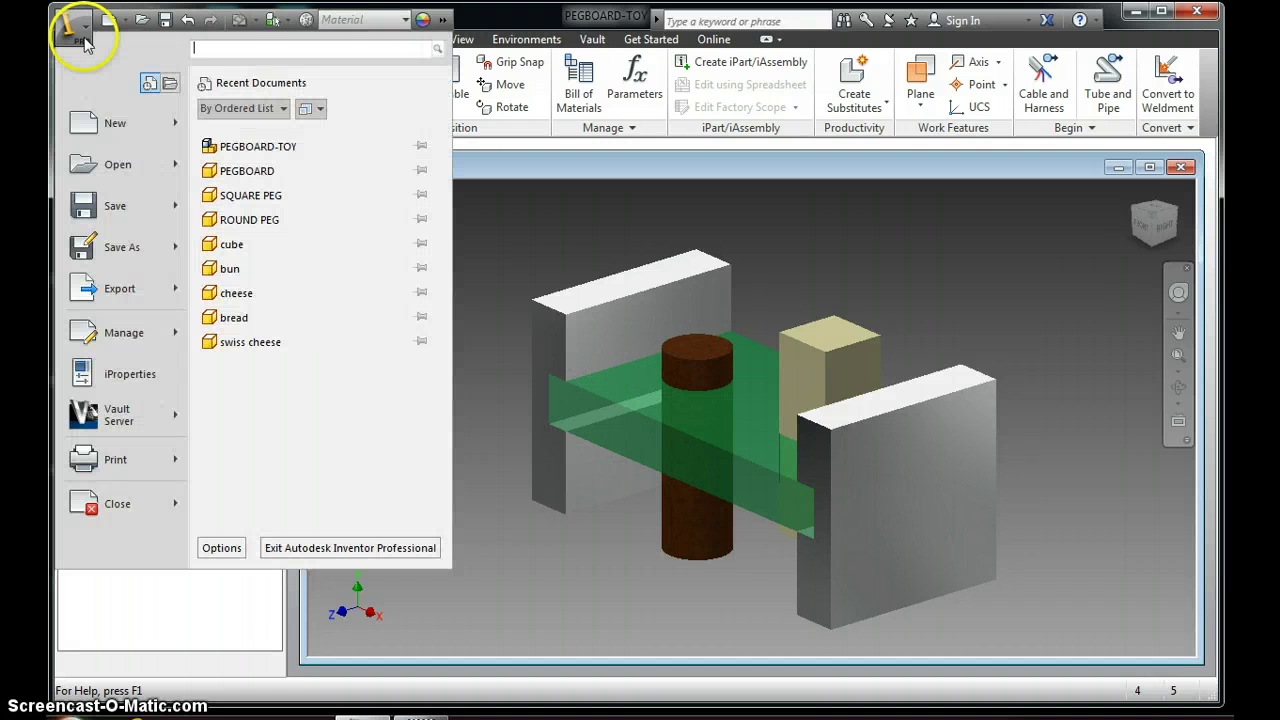
pyautogui.click(112, 248)
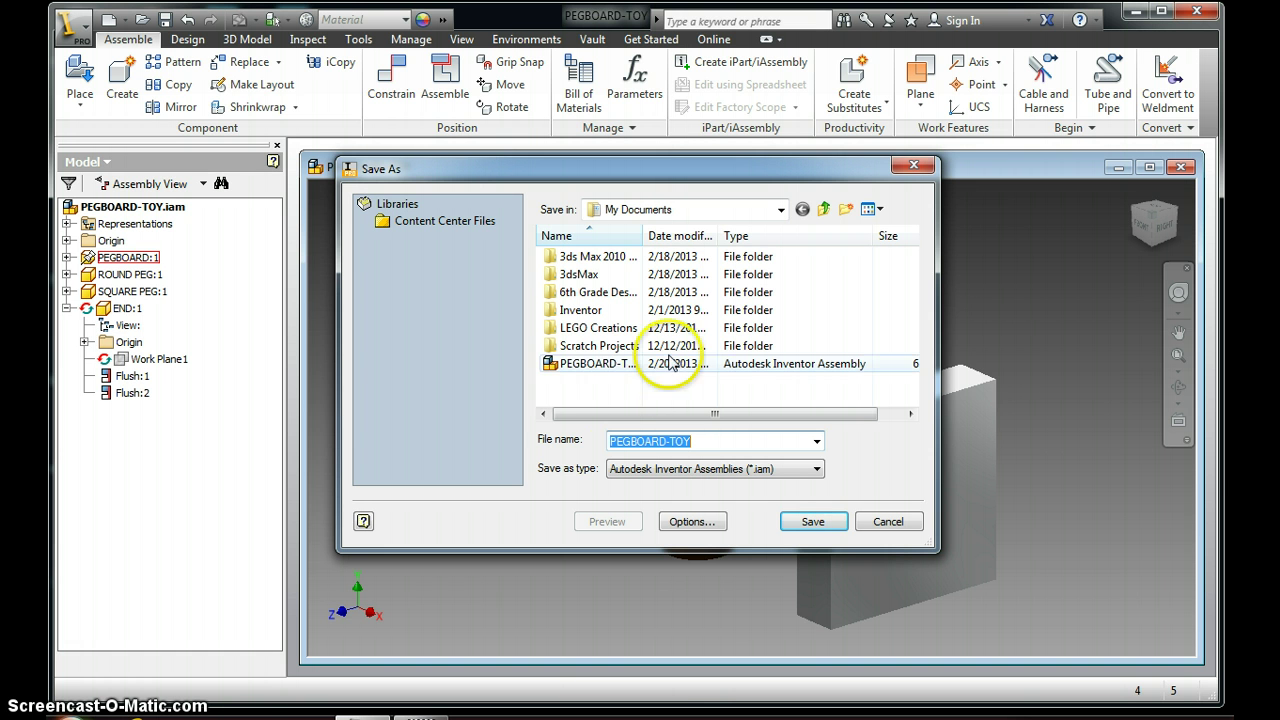
pyautogui.click(812, 522)
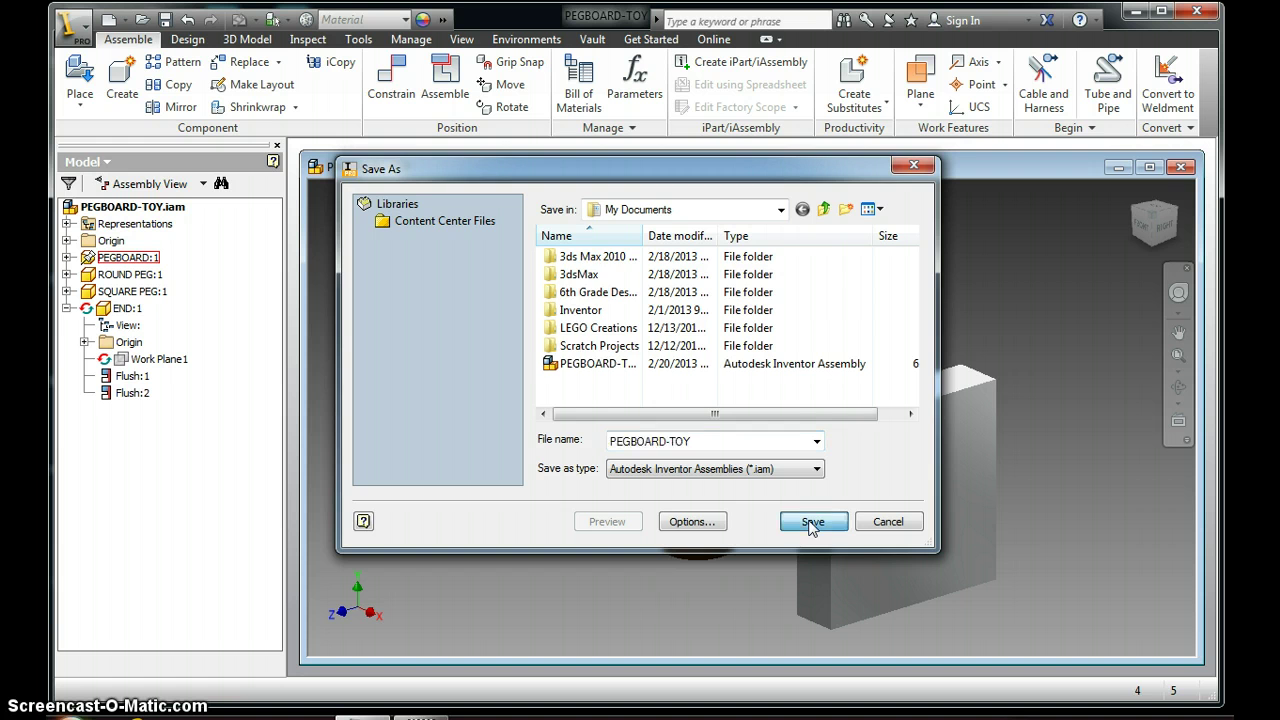
pyautogui.click(688, 371)
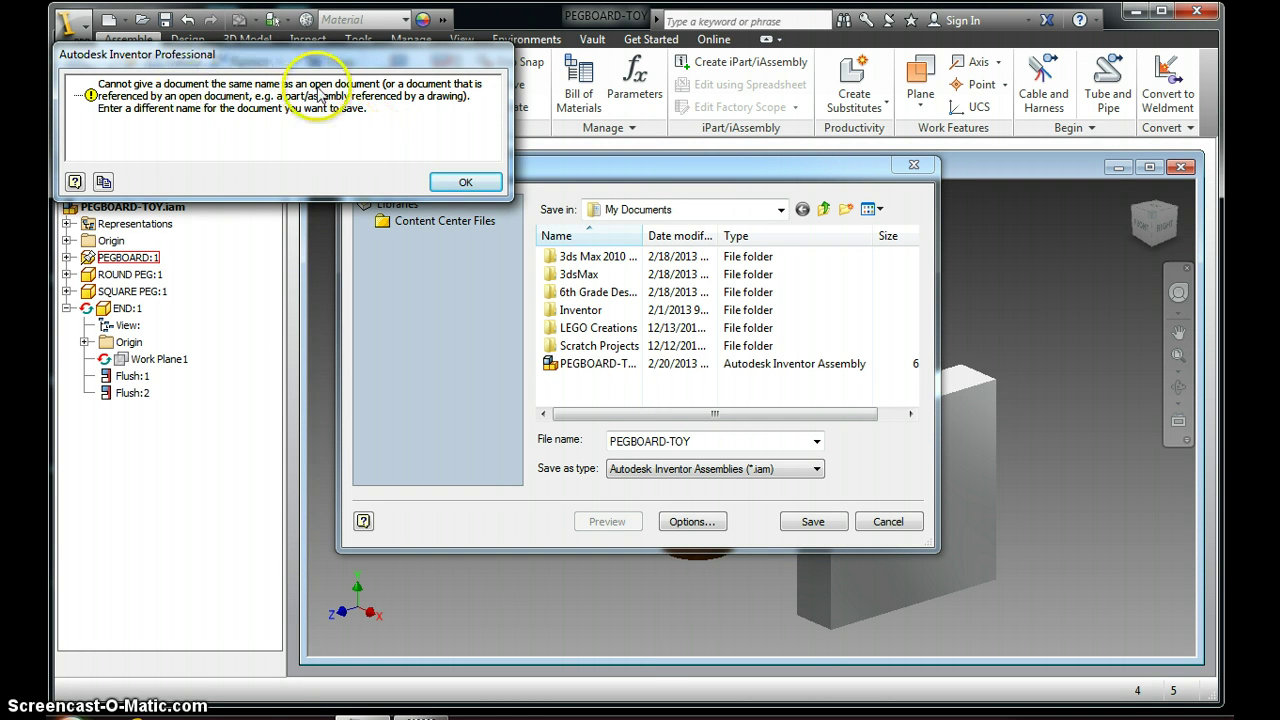
# - Correct the file name to PEGBOARD-TOYwithLEGS and save the assembly plus all changed part files
pyautogui.click(462, 180)
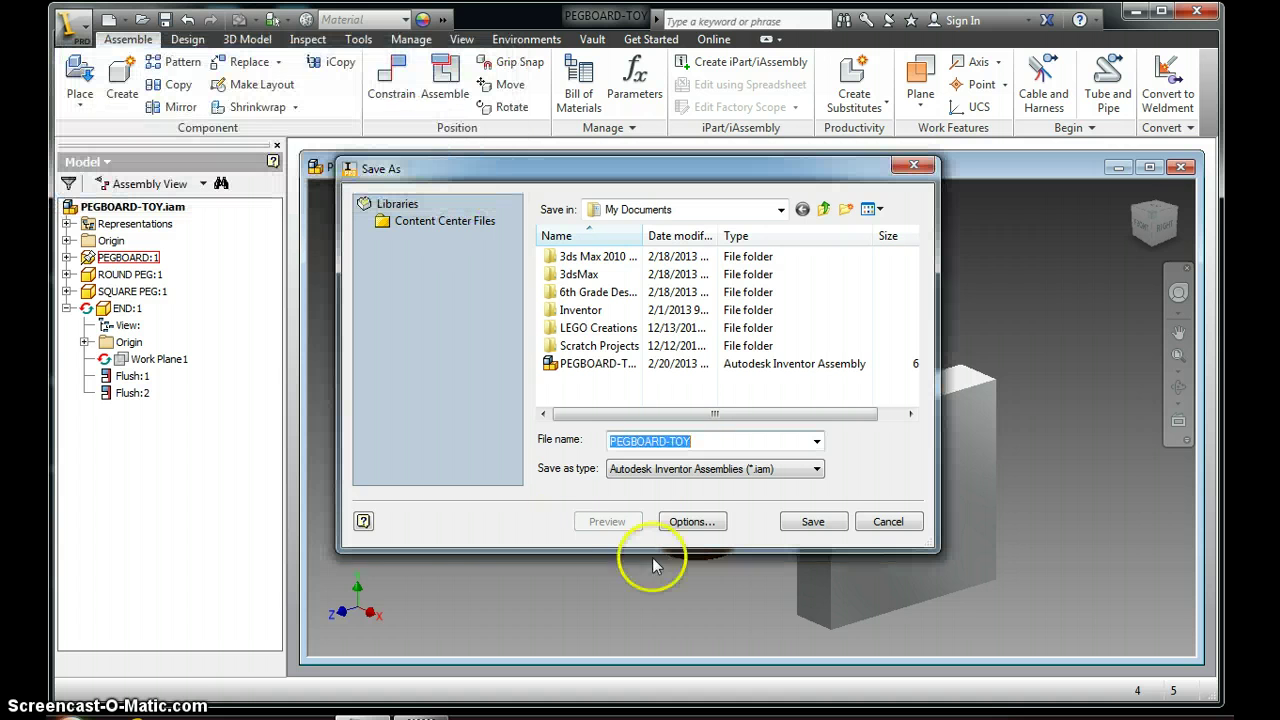
pyautogui.click(690, 443)
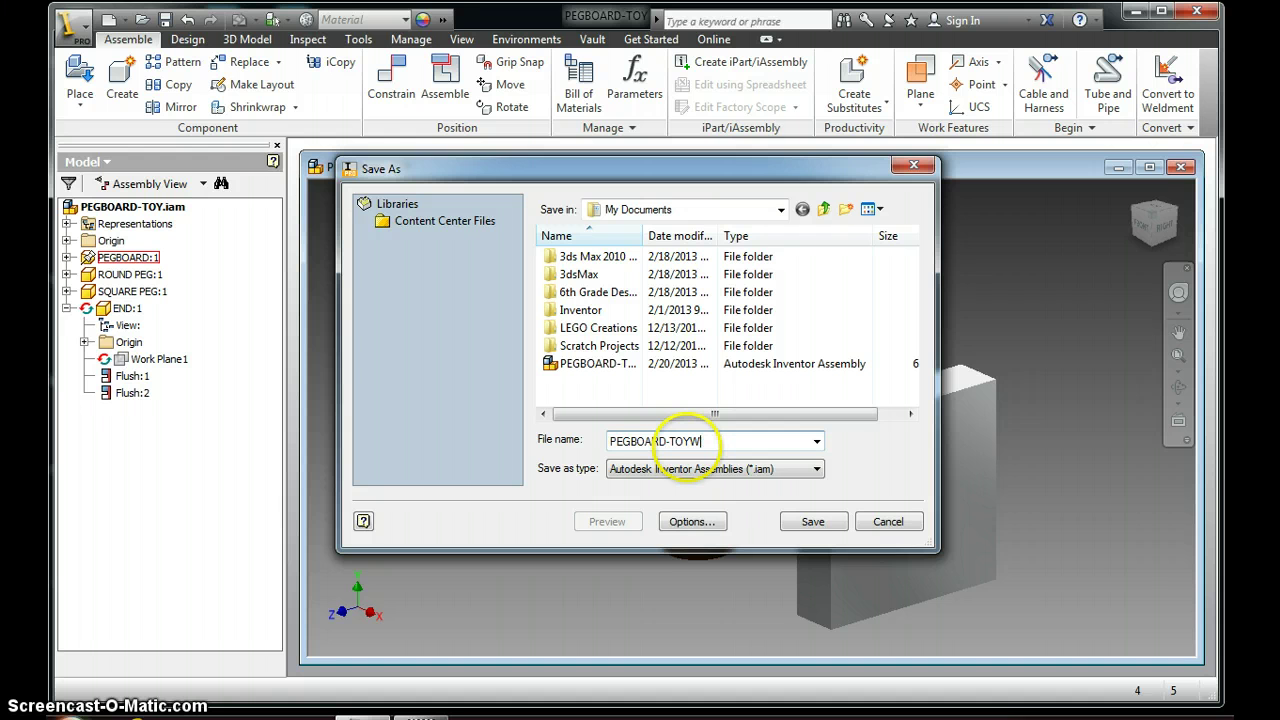
pyautogui.press('BackSpace')
pyautogui.write('withLEGS')
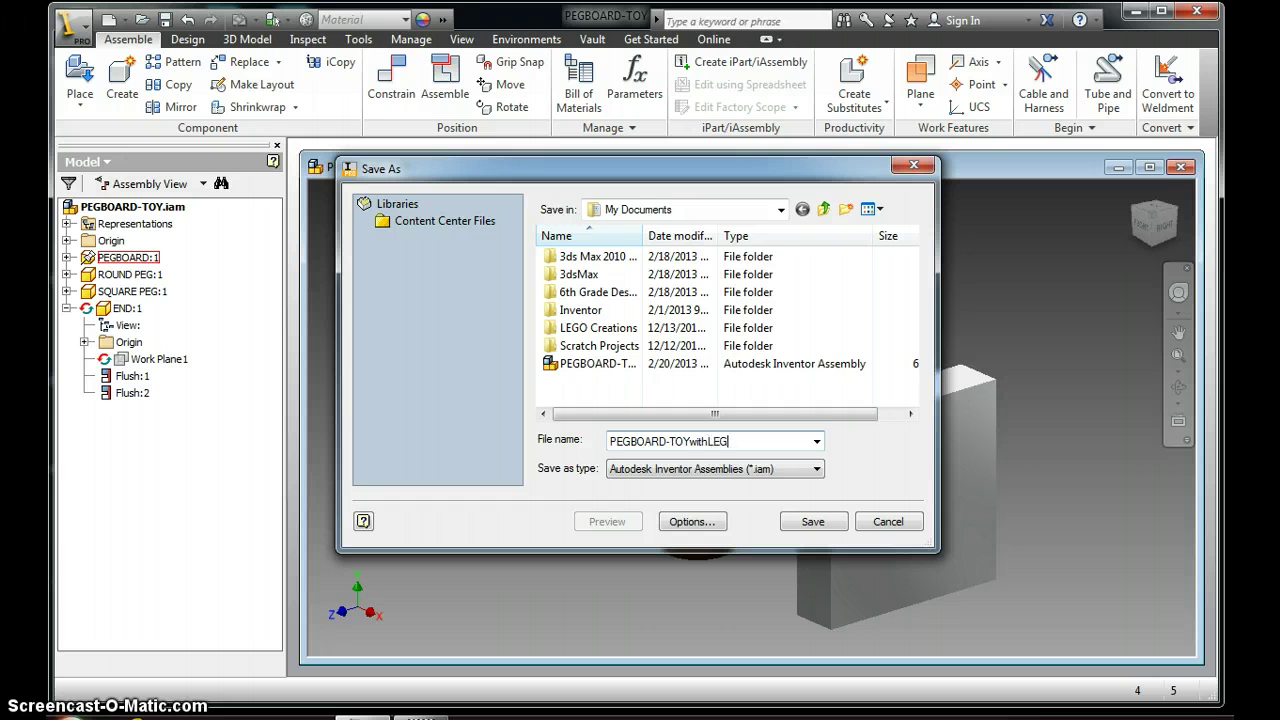
pyautogui.click(817, 527)
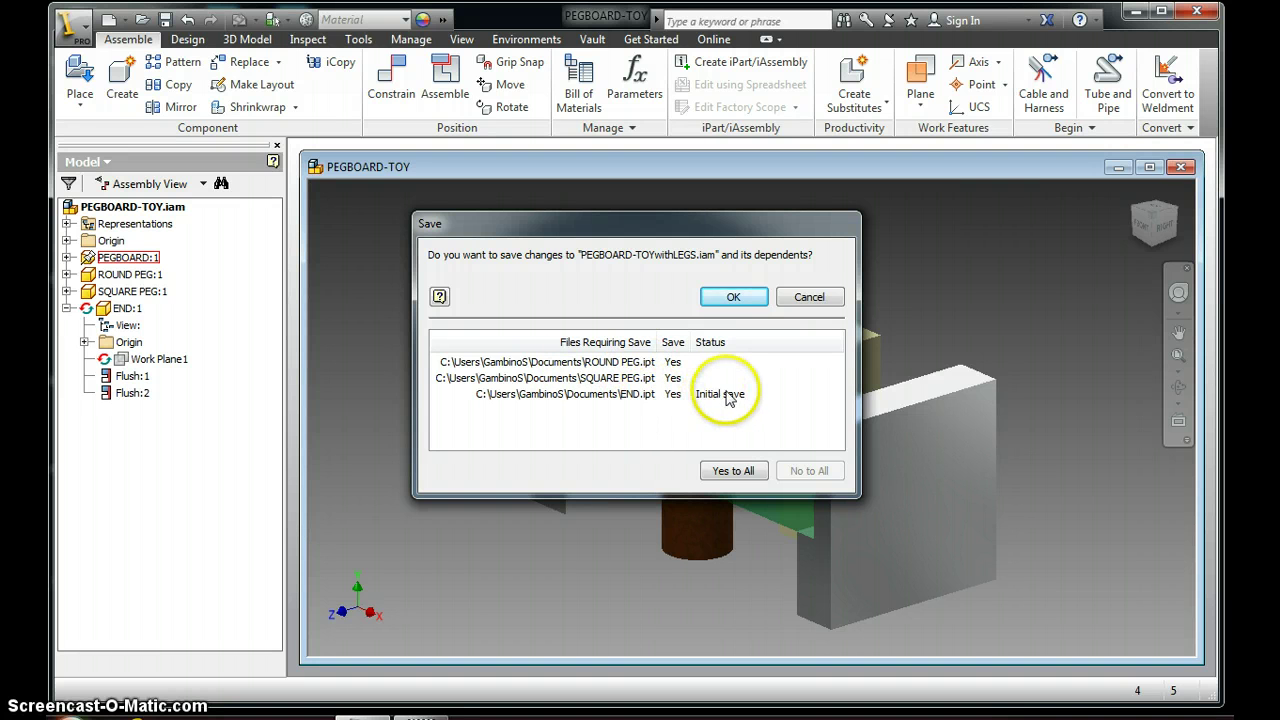
pyautogui.click(730, 474)
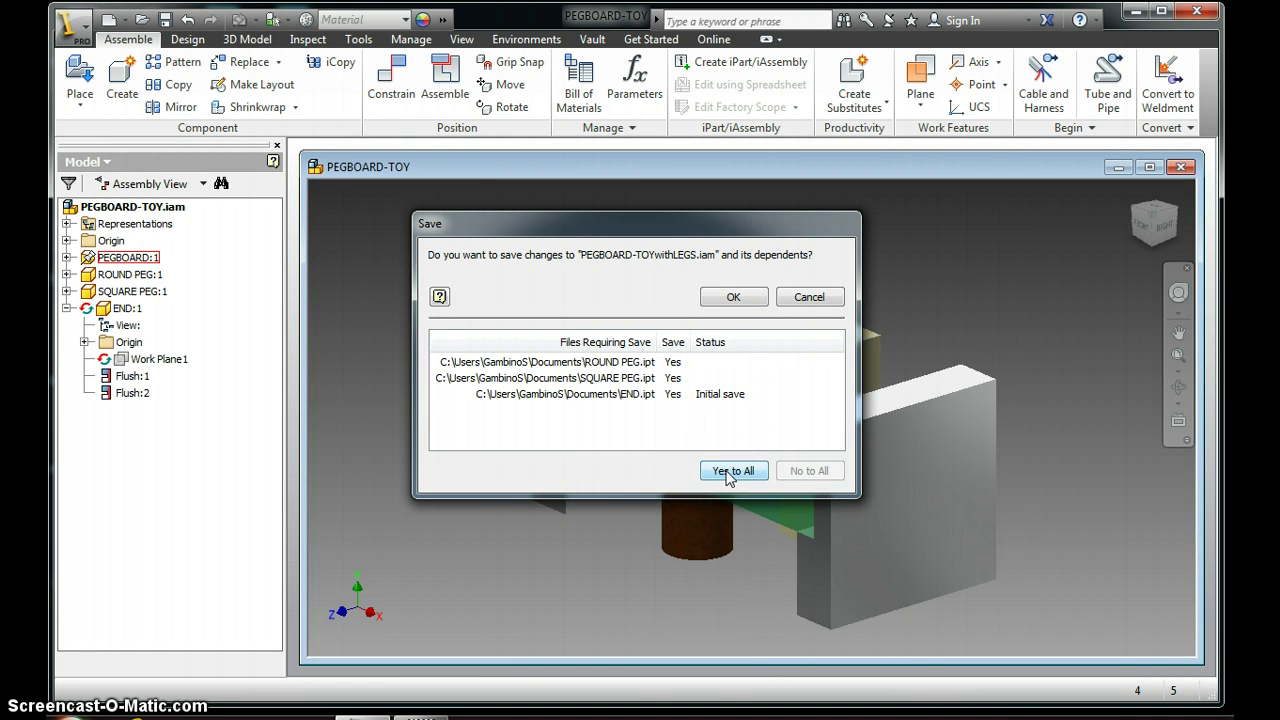